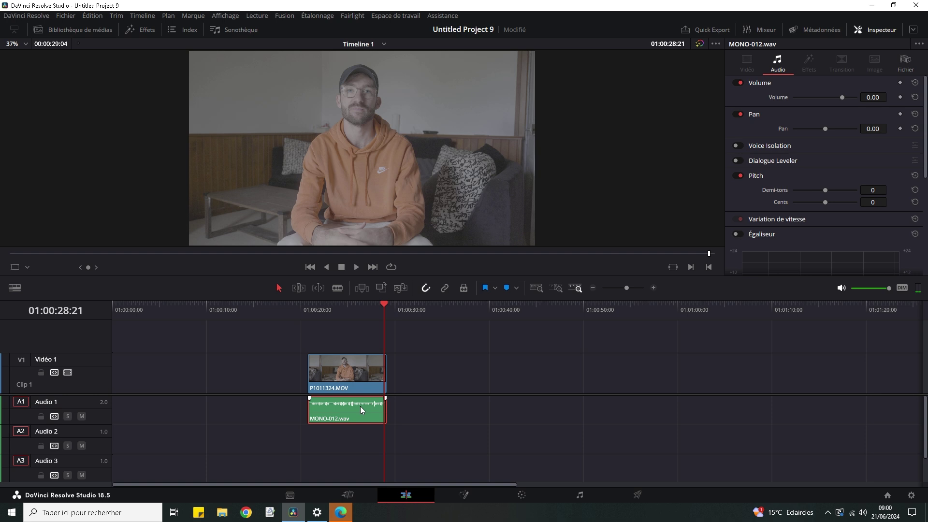
# Switch to the Fairlight page and widen the mixer so the strips of all four audio tracks show.
pyautogui.click(580, 497)
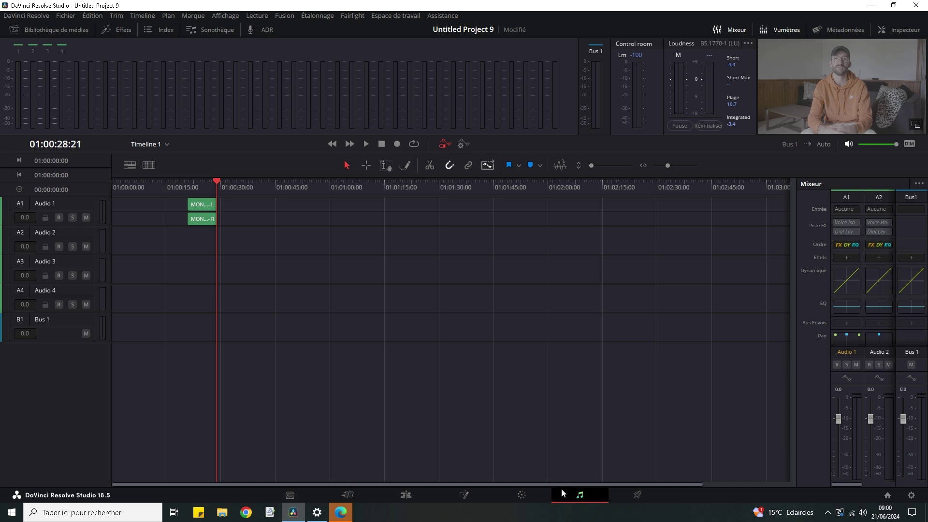
pyautogui.moveTo(206, 190); pyautogui.dragTo(213, 183)
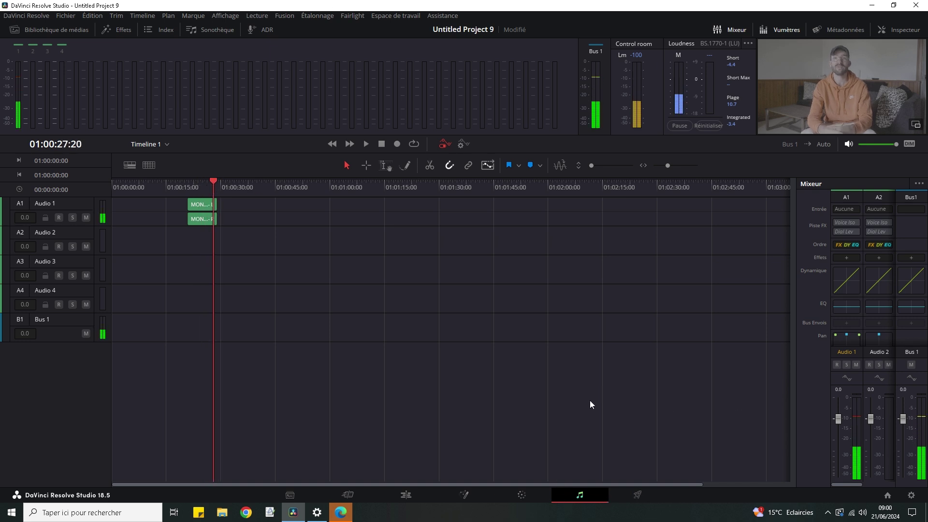
pyautogui.click(204, 186)
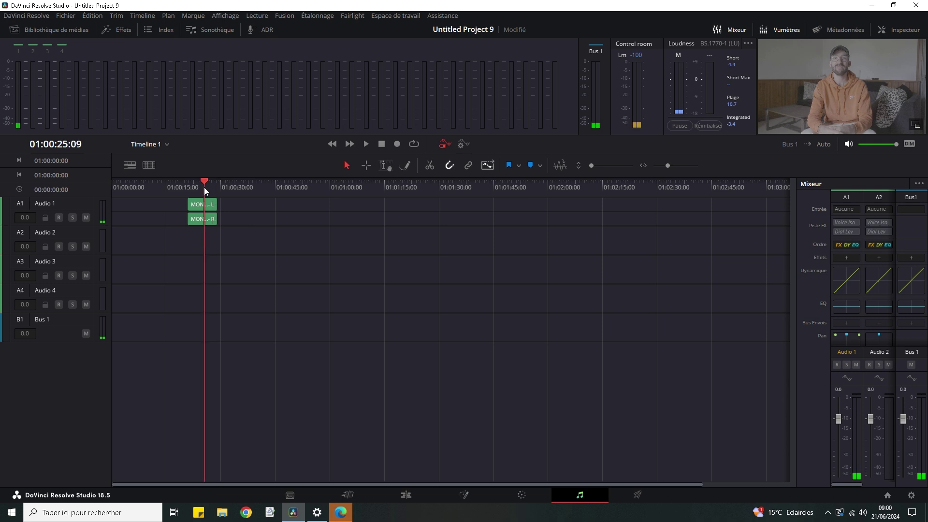
pyautogui.moveTo(668, 167); pyautogui.dragTo(673, 168)
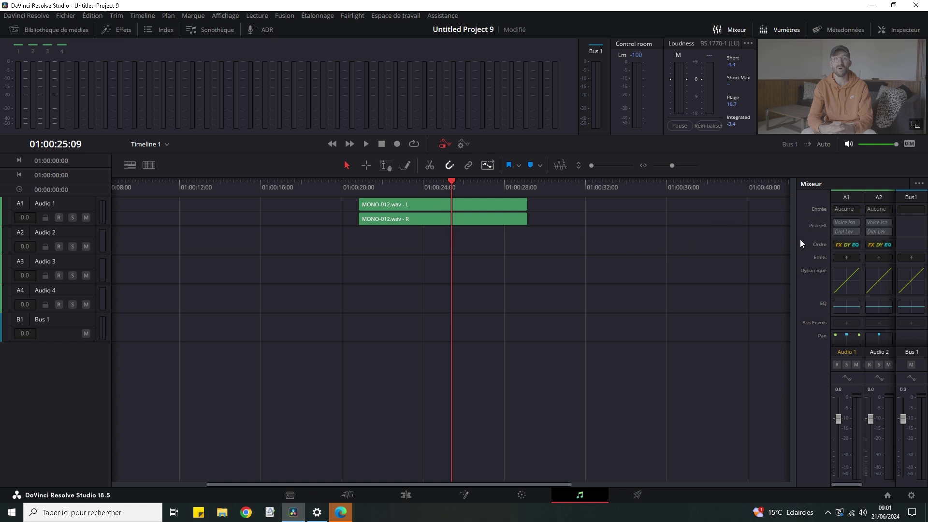
pyautogui.moveTo(795, 242); pyautogui.dragTo(714, 255)
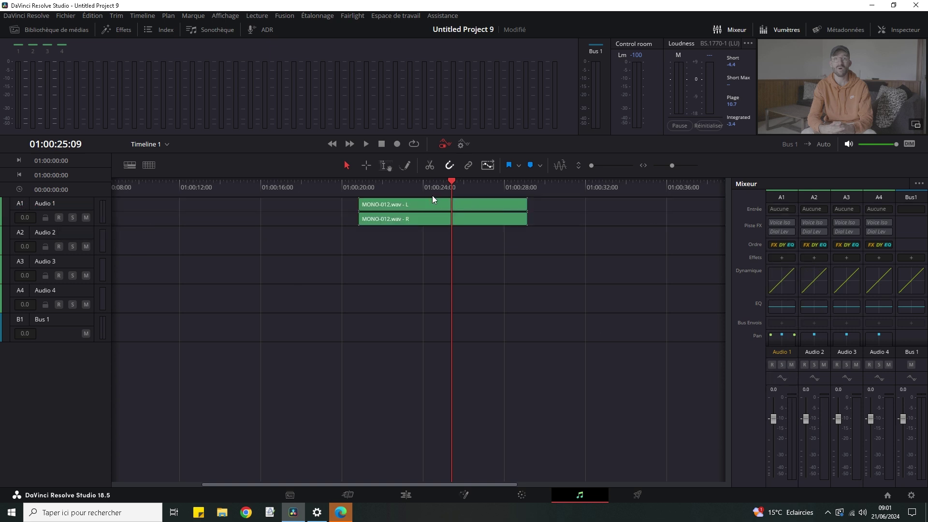
# Play the MONO-012.wav clip from its start and enable the compressor and dynamics processing on track Audio 1.
pyautogui.click(358, 188)
pyautogui.press('space')
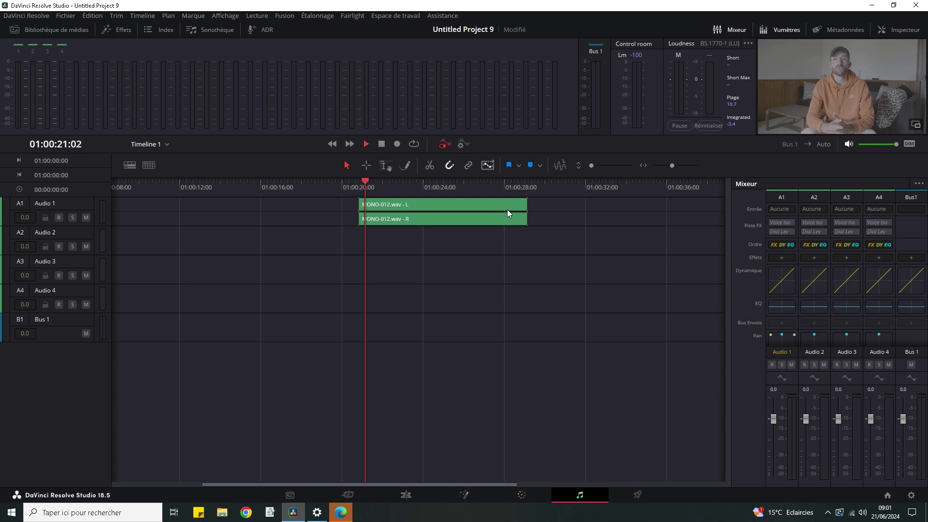
pyautogui.doubleClick(785, 285)
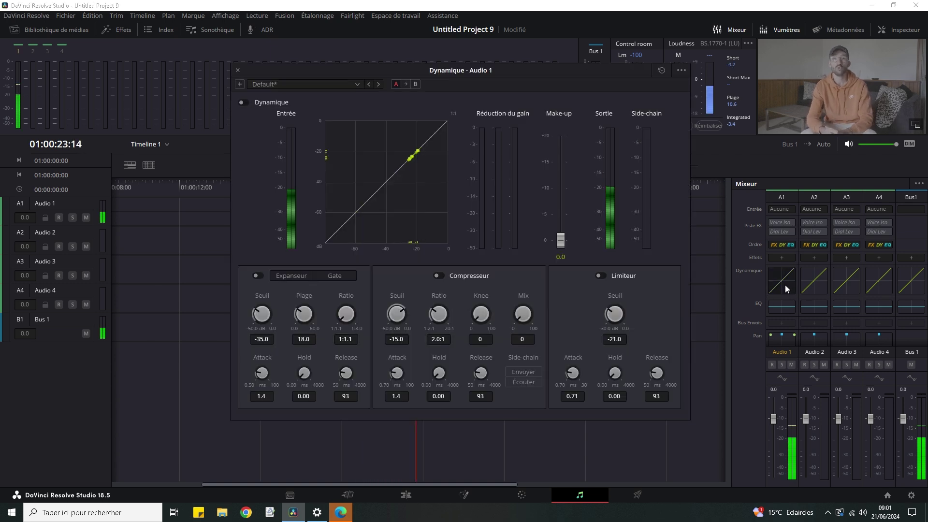
pyautogui.click(438, 276)
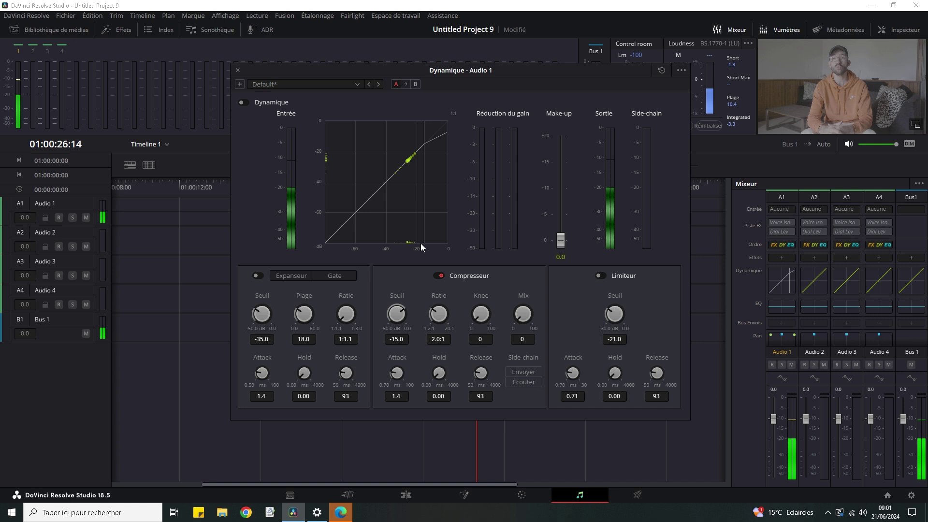
pyautogui.click(244, 103)
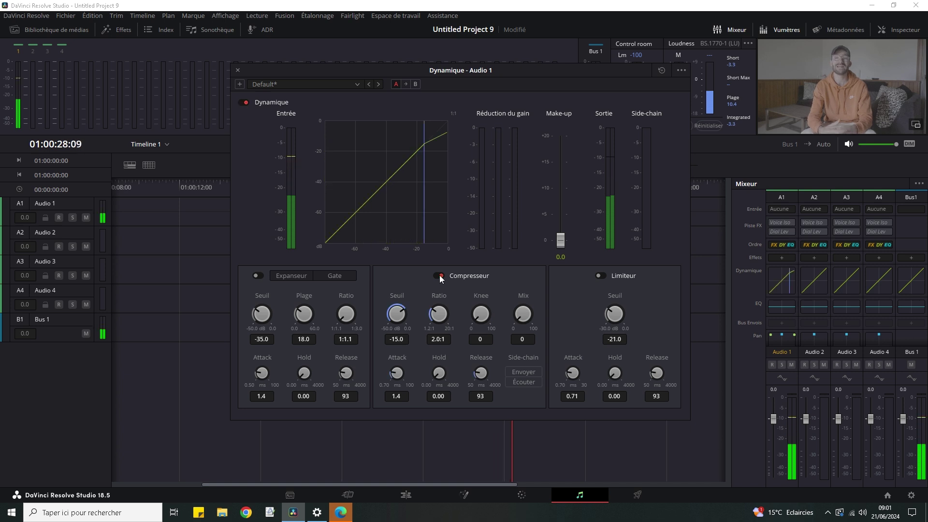
# Replay the clip from its start at a higher system volume, comparing the sound with the Audio 1 compressor off and on.
pyautogui.moveTo(542, 72); pyautogui.dragTo(455, 225)
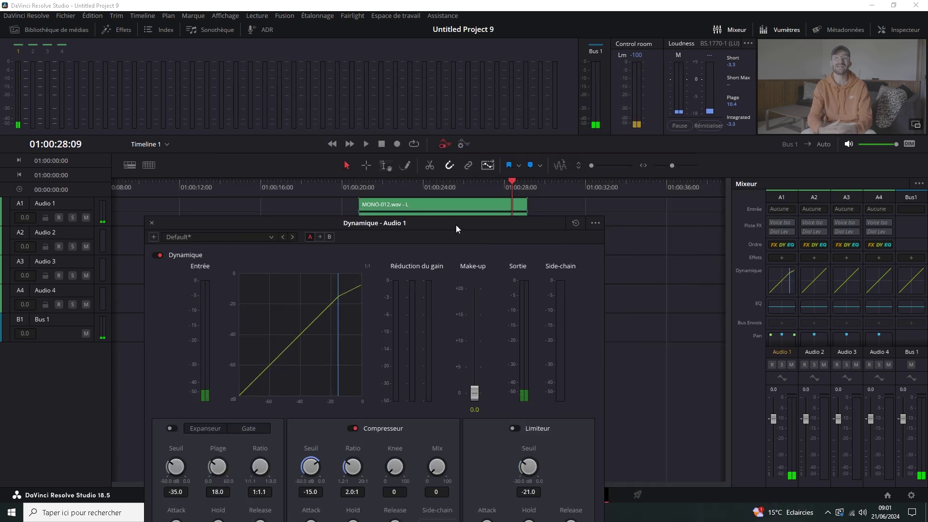
pyautogui.click(359, 185)
pyautogui.press('XF86AudioRaiseVolume')
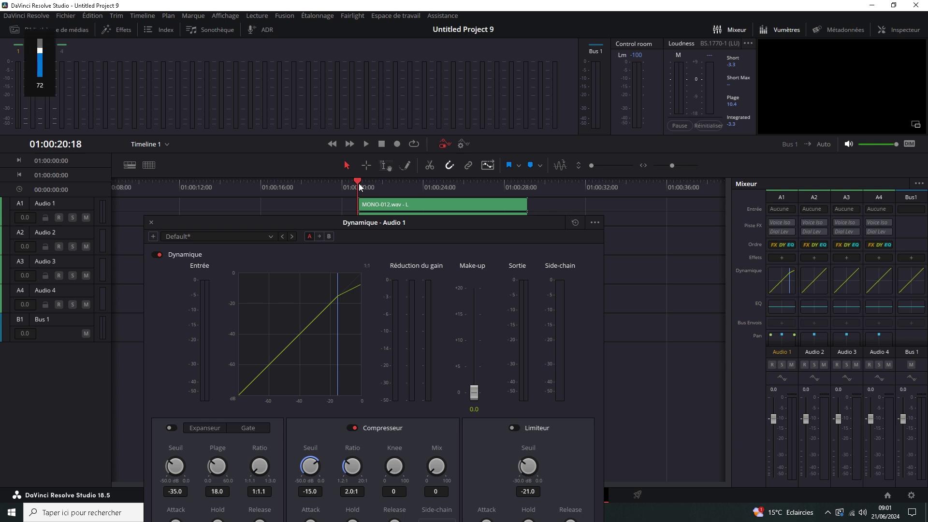
pyautogui.click(352, 427)
pyautogui.press('space')
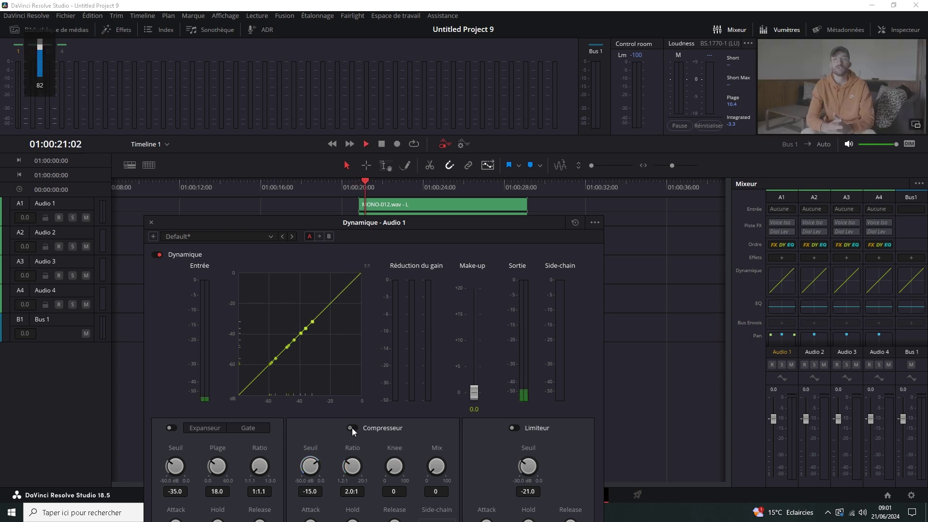
pyautogui.press('XF86AudioRaiseVolume')
pyautogui.press('XF86AudioRaiseVolume')
pyautogui.press('XF86AudioRaiseVolume')
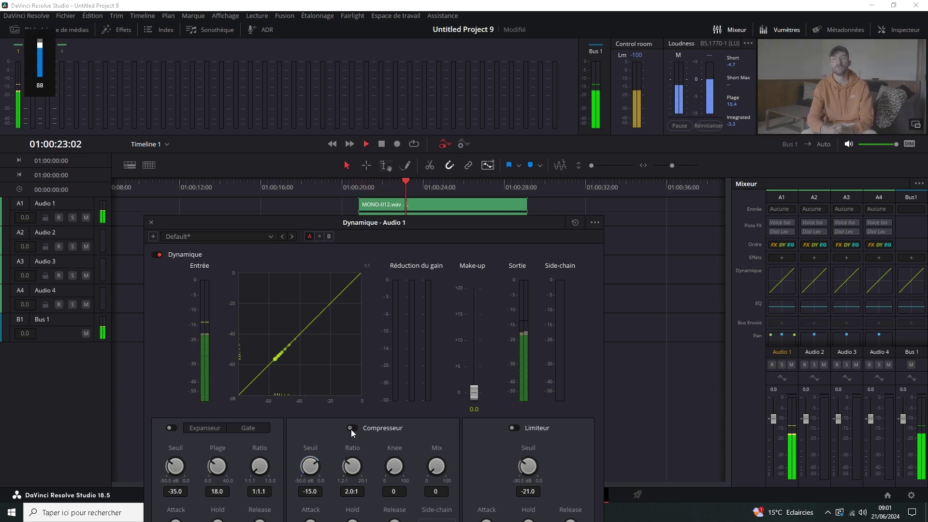
pyautogui.click(350, 429)
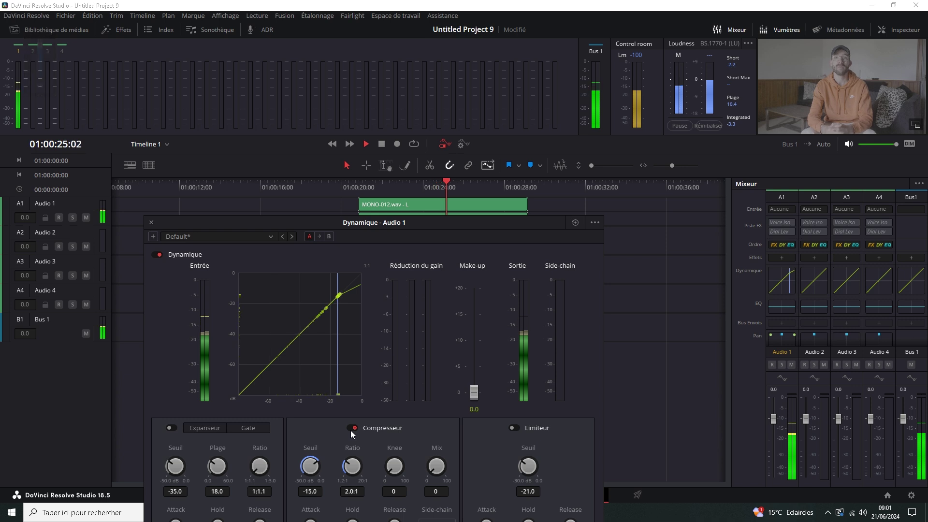
pyautogui.press('space')
# Lower the Audio 1 compressor threshold to about -20 dB while replaying the clip, and close the dynamics settings.
pyautogui.moveTo(336, 217); pyautogui.dragTo(407, 100)
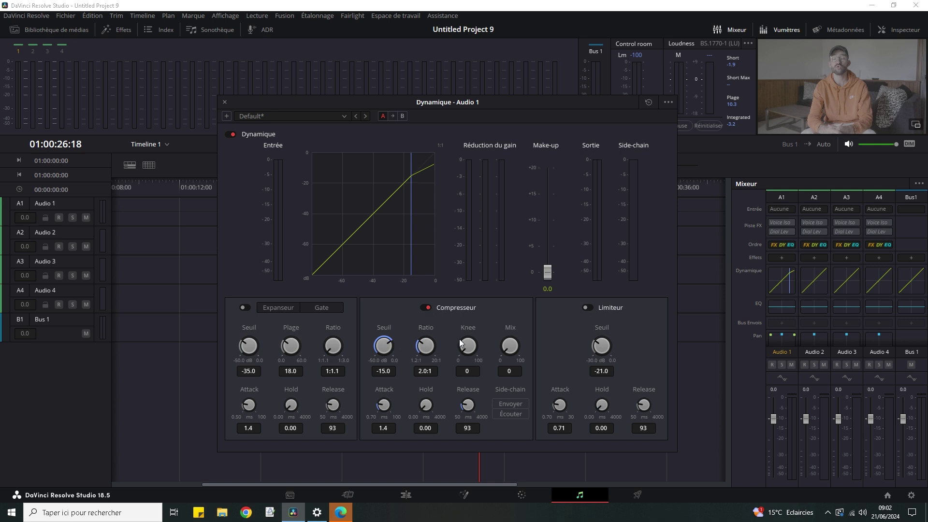
pyautogui.moveTo(391, 345); pyautogui.dragTo(380, 341)
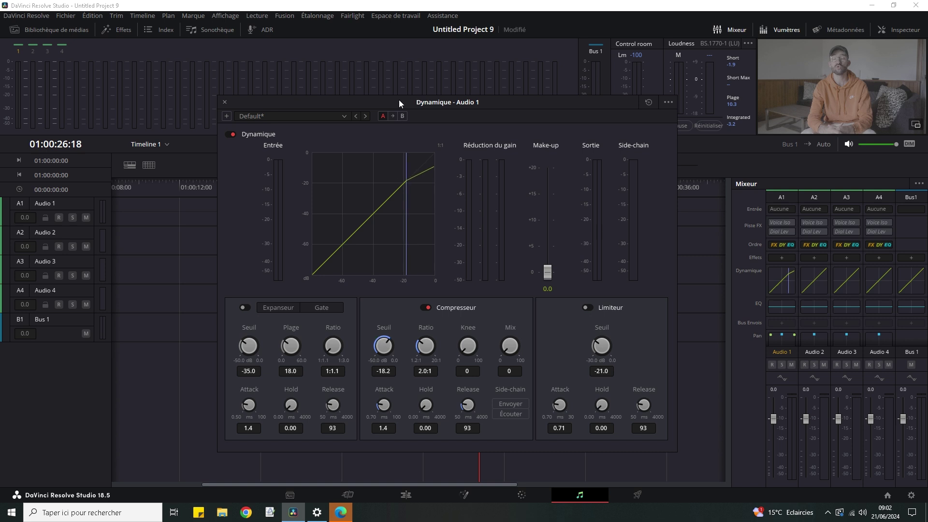
pyautogui.moveTo(398, 99); pyautogui.dragTo(372, 251)
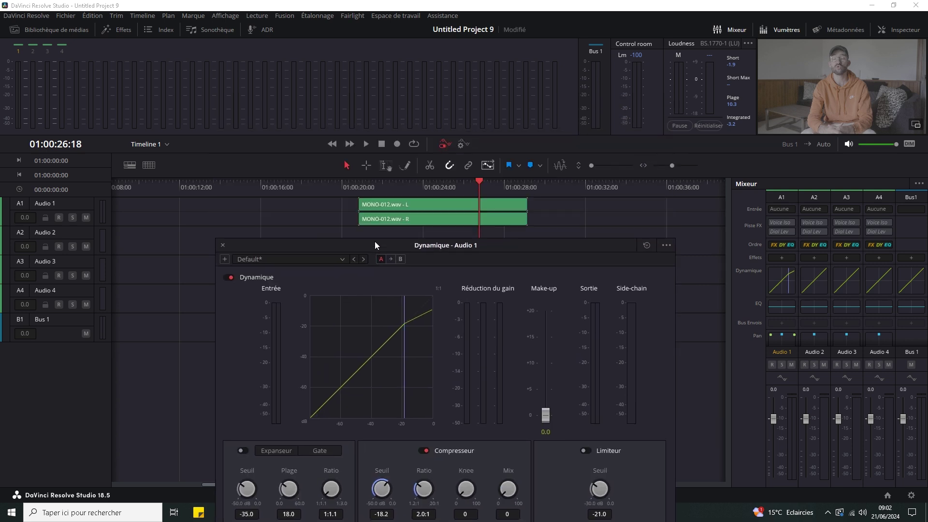
pyautogui.click(360, 185)
pyautogui.press('space')
pyautogui.moveTo(393, 483); pyautogui.dragTo(378, 483)
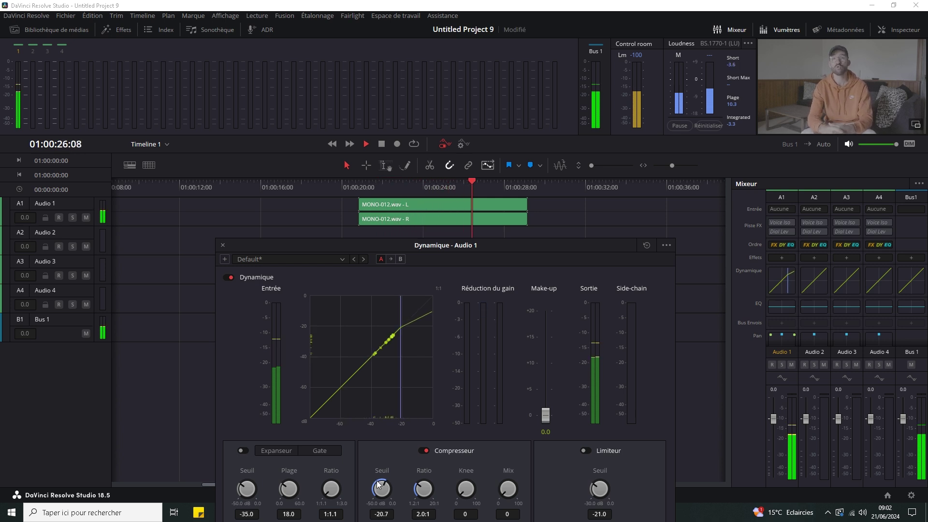
pyautogui.click(223, 245)
pyautogui.press('space')
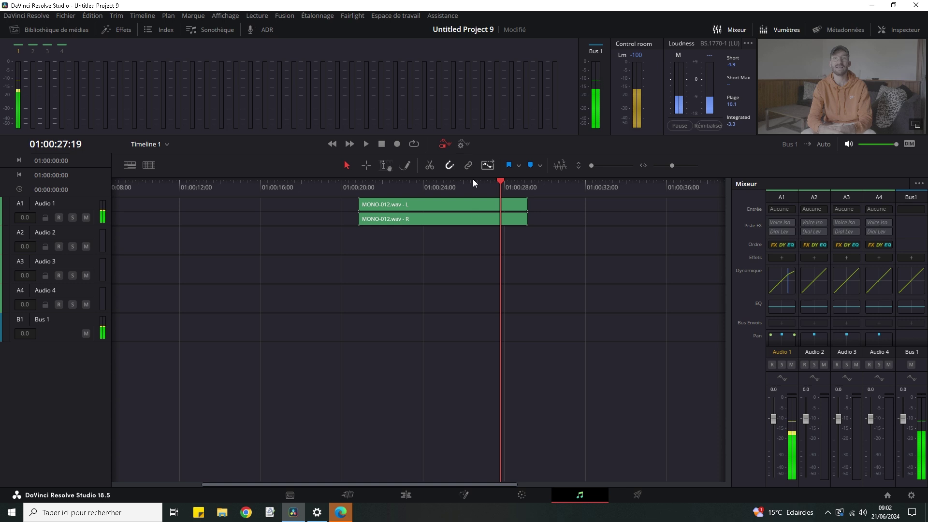
# Review the Audio 1 dynamics settings once more, close them, and open the same track's equalizer.
pyautogui.moveTo(473, 179); pyautogui.dragTo(411, 201)
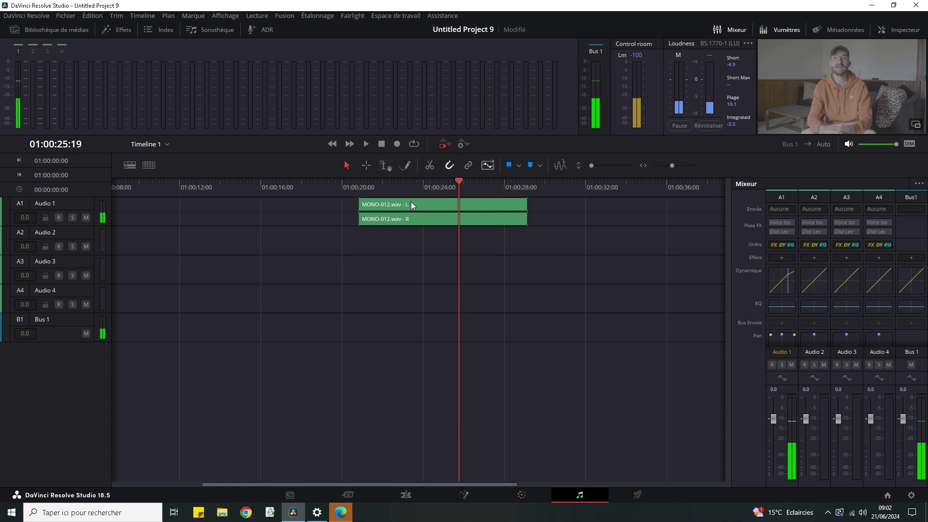
pyautogui.doubleClick(782, 283)
pyautogui.moveTo(472, 245); pyautogui.dragTo(487, 199)
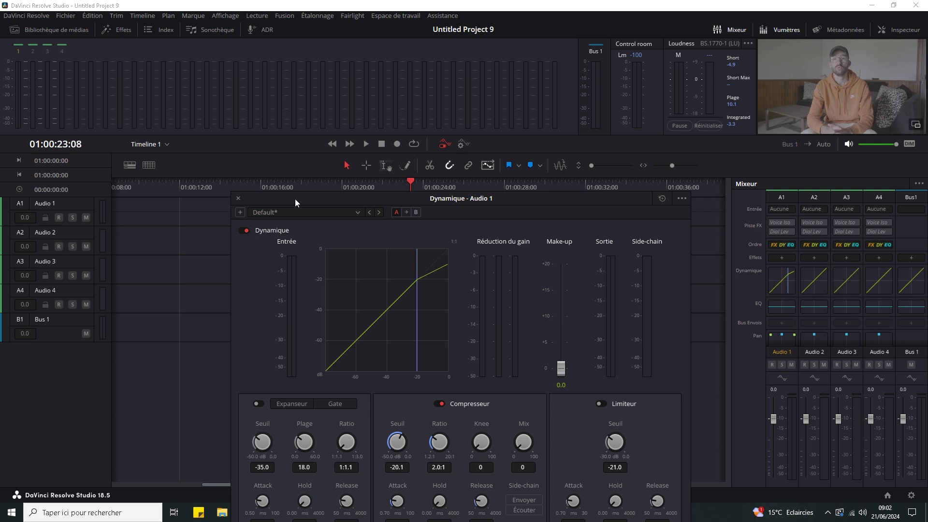
pyautogui.click(238, 198)
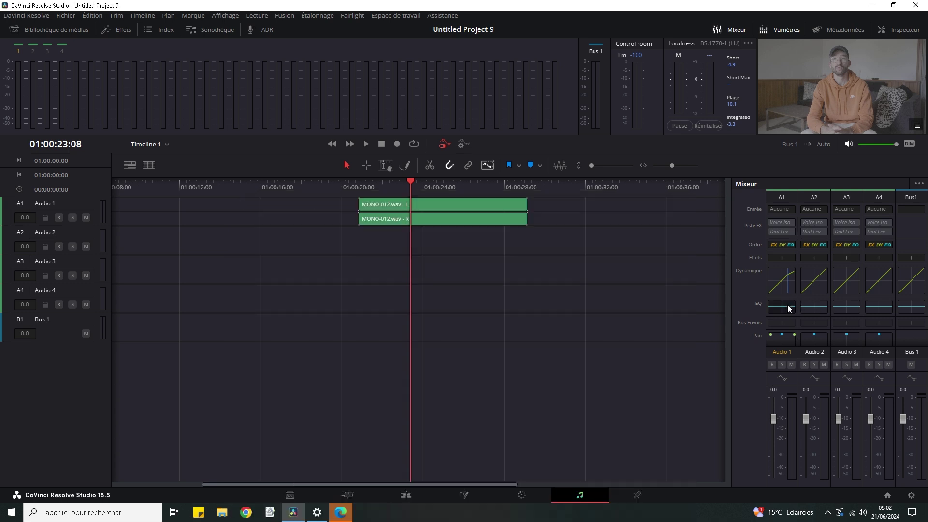
pyautogui.doubleClick(787, 305)
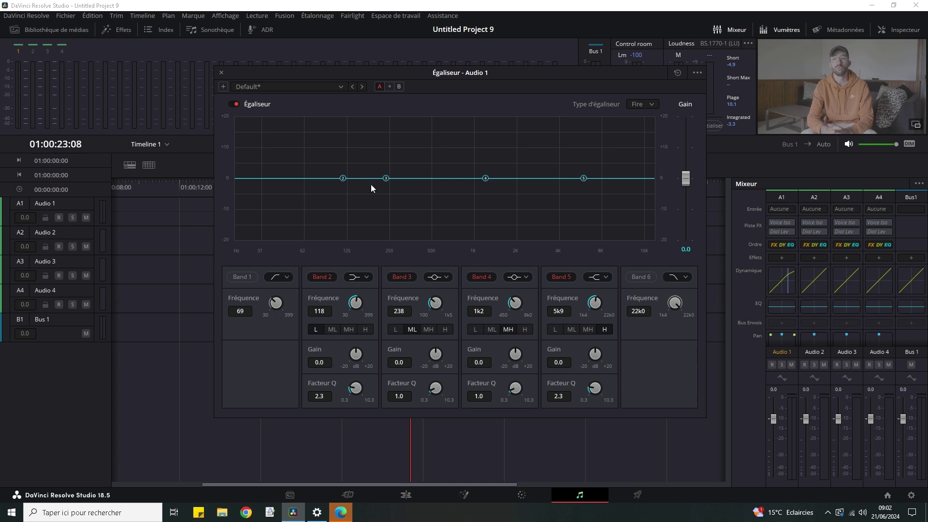
pyautogui.moveTo(584, 178)
pyautogui.mouseDown()
pyautogui.moveTo(585, 150)
pyautogui.moveTo(578, 179)
pyautogui.mouseUp()
pyautogui.moveTo(485, 178)
pyautogui.mouseDown()
pyautogui.moveTo(486, 124)
pyautogui.moveTo(431, 127)
pyautogui.moveTo(465, 195)
pyautogui.moveTo(440, 235)
pyautogui.moveTo(506, 238)
pyautogui.moveTo(500, 177)
pyautogui.mouseUp()
pyautogui.hotkey('ctrl', 'z')
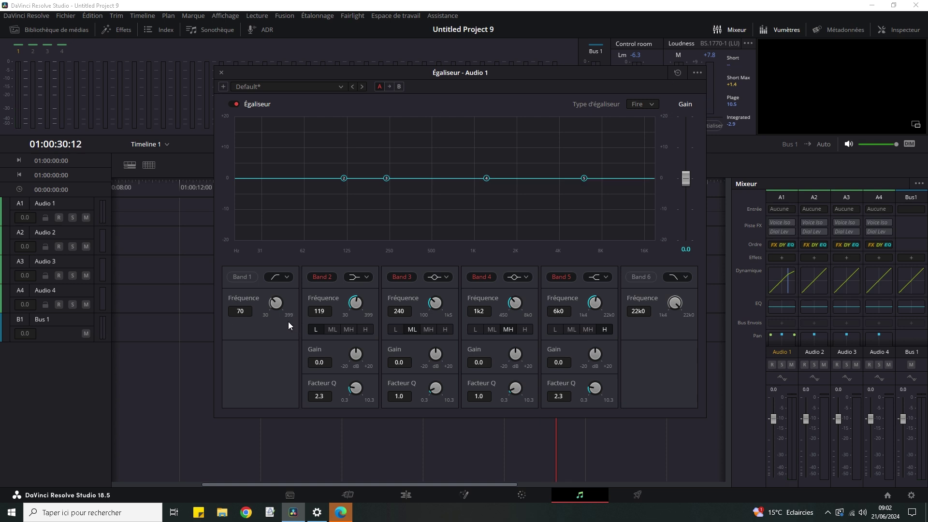
# Enable equalizer Band 1 as a low cut at 73 Hz and Band 6 as a high cut at 18.9 kHz.
pyautogui.click(247, 278)
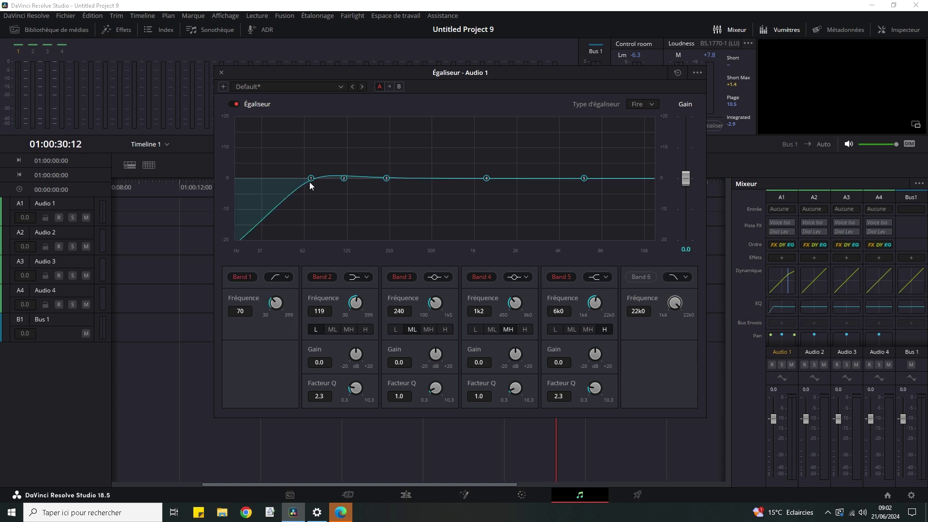
pyautogui.moveTo(310, 183)
pyautogui.mouseDown()
pyautogui.moveTo(324, 182)
pyautogui.moveTo(312, 181)
pyautogui.moveTo(316, 190)
pyautogui.mouseUp()
pyautogui.click(640, 277)
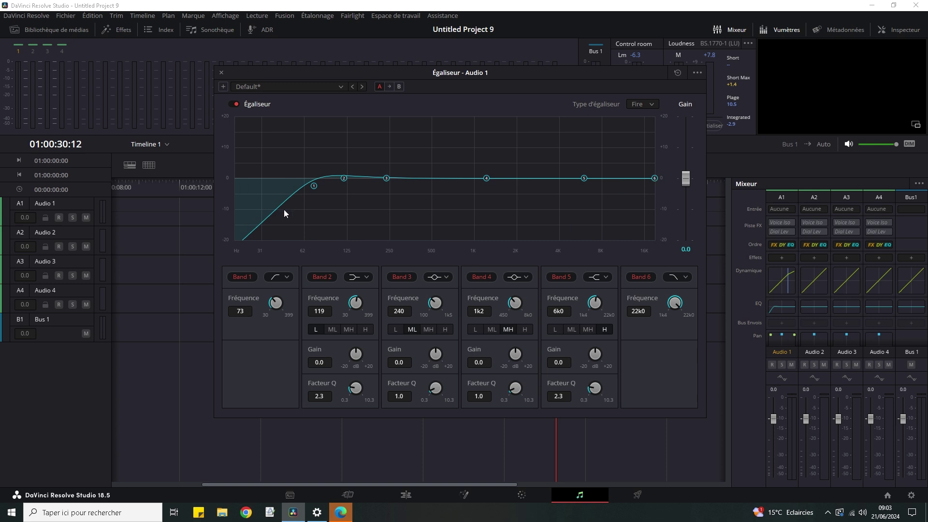
pyautogui.moveTo(656, 181); pyautogui.dragTo(637, 181)
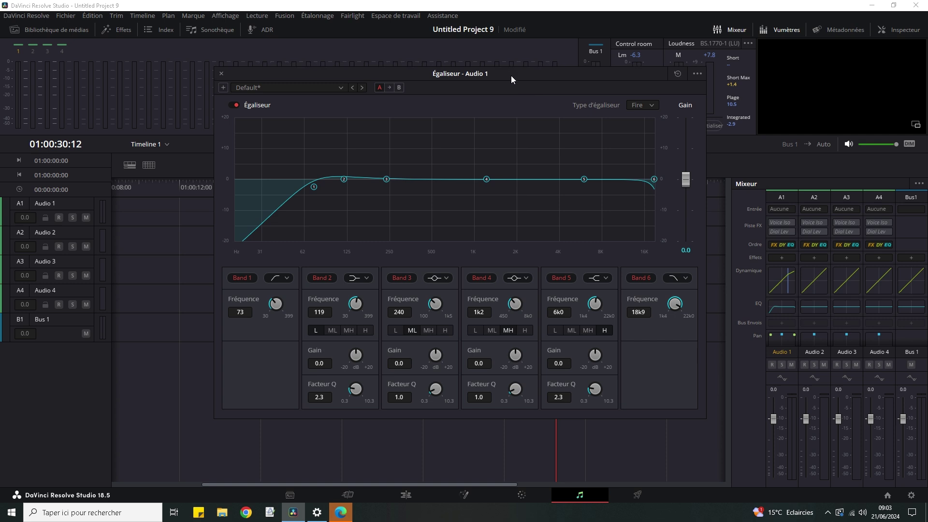
# Save the project and lower the Band 6 high-cut frequency to 14.1 kHz while playing the clip from its start.
pyautogui.moveTo(511, 76); pyautogui.dragTo(505, 271)
pyautogui.moveTo(381, 181); pyautogui.dragTo(362, 187)
pyautogui.hotkey('ctrl', 's')
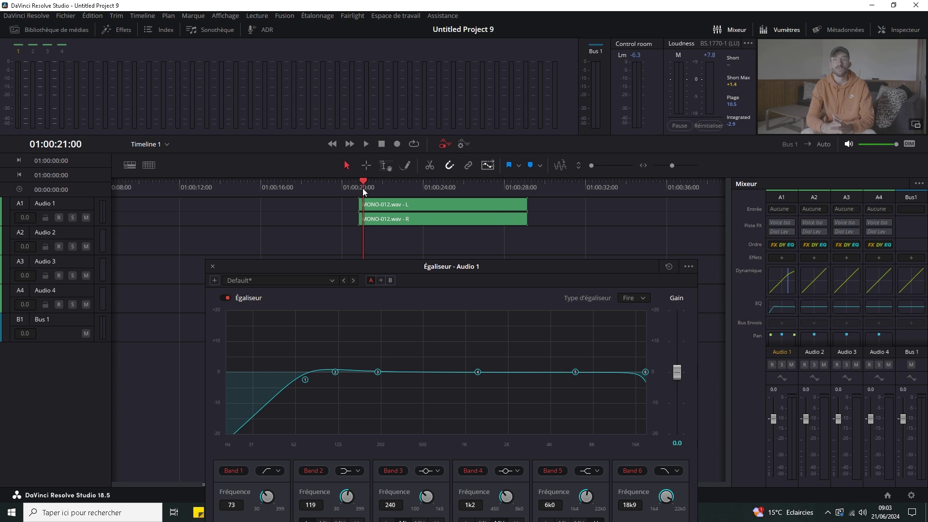
pyautogui.moveTo(500, 266); pyautogui.dragTo(548, 142)
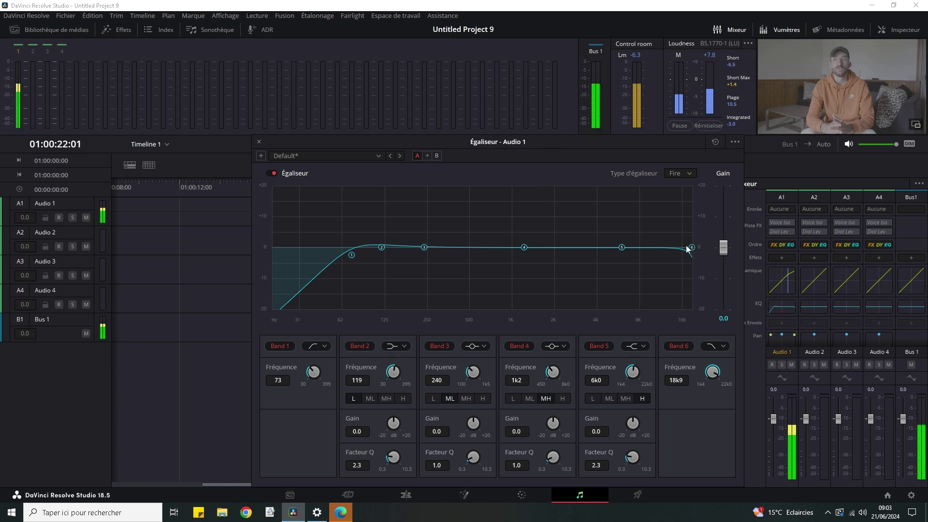
pyautogui.moveTo(691, 247)
pyautogui.mouseDown()
pyautogui.moveTo(599, 247)
pyautogui.moveTo(706, 248)
pyautogui.moveTo(676, 250)
pyautogui.mouseUp()
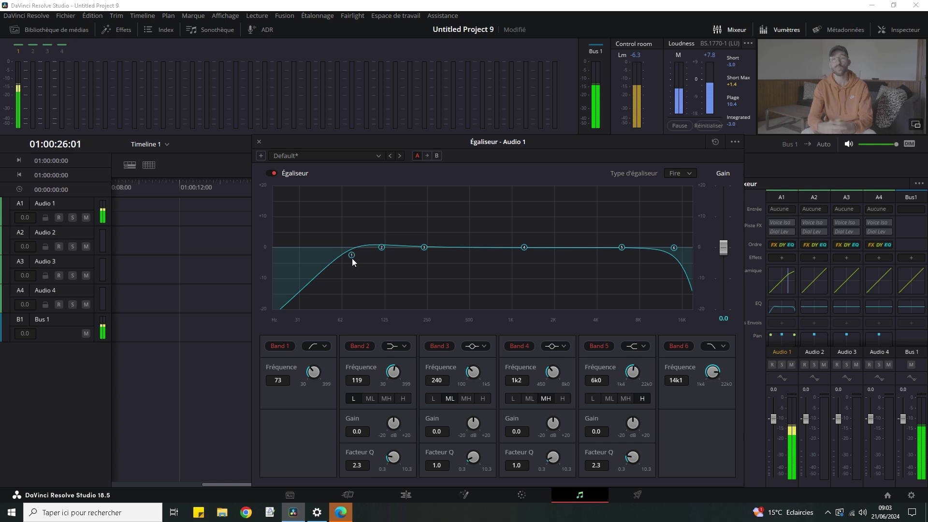
# Try the Band 1 low cut at 384 Hz and at 30 Hz while replaying the clip.
pyautogui.moveTo(352, 256); pyautogui.dragTo(454, 256)
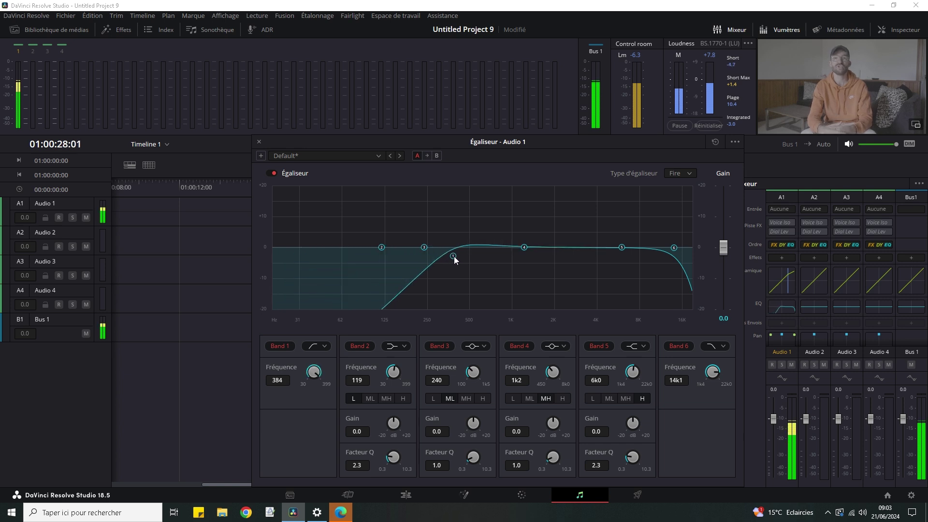
pyautogui.moveTo(438, 142); pyautogui.dragTo(436, 253)
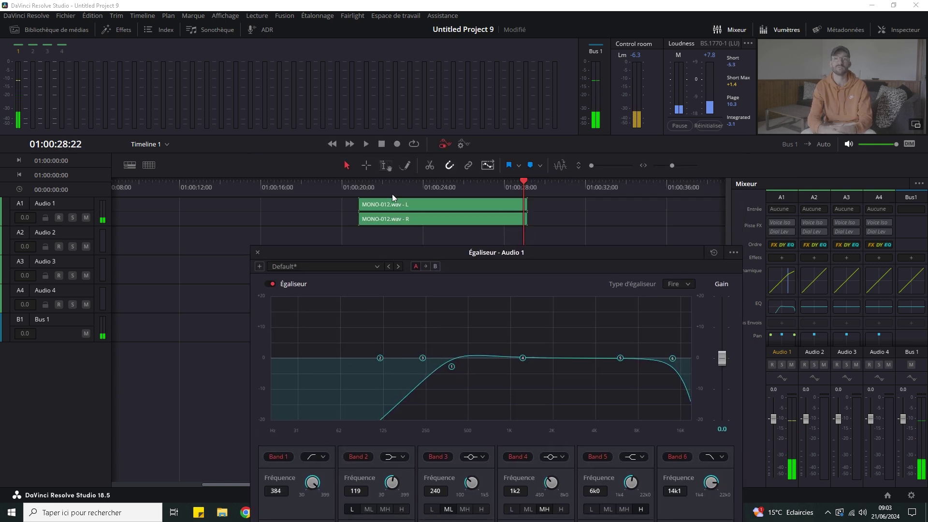
pyautogui.moveTo(375, 189); pyautogui.dragTo(354, 190)
pyautogui.press('space')
pyautogui.moveTo(452, 369); pyautogui.dragTo(295, 364)
pyautogui.press('space')
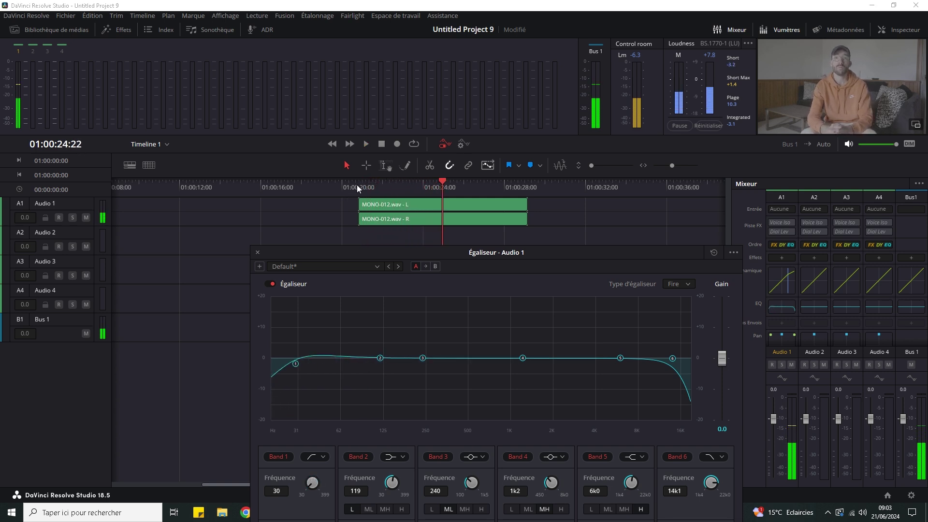
# Replay the clip from its start and set the Band 1 low-cut frequency to 73 Hz.
pyautogui.click(358, 184)
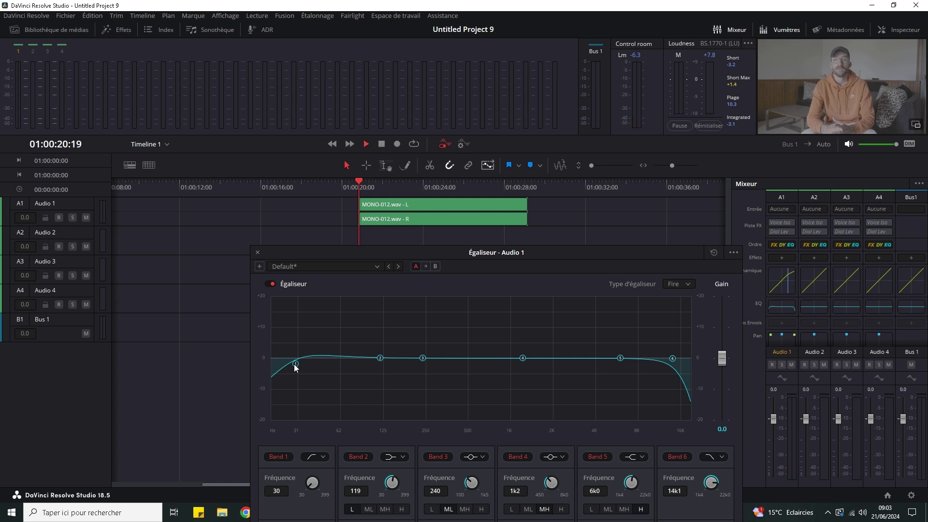
pyautogui.press('space')
pyautogui.moveTo(296, 364); pyautogui.dragTo(353, 361)
pyautogui.press('space')
pyautogui.click(369, 187)
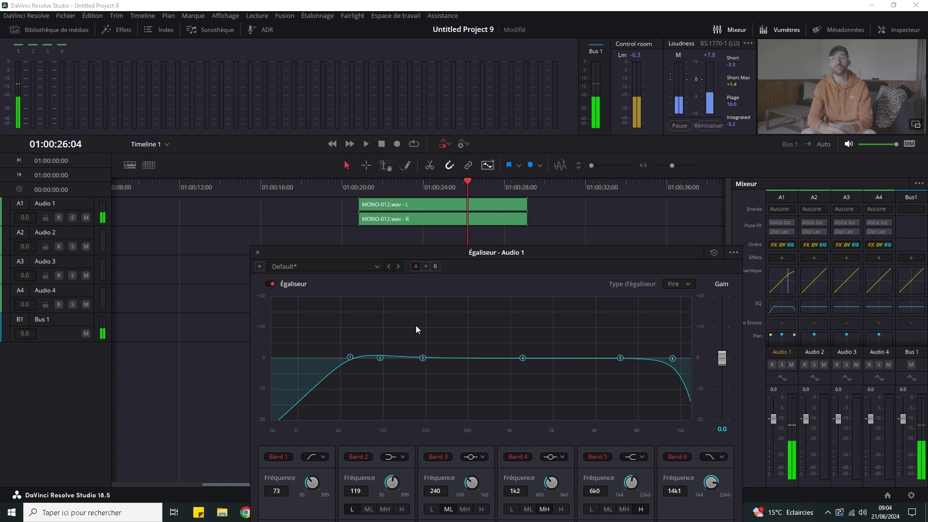
# Bring the whole equalizer window into view, play a short passage, and change Band 2 and Band 5 to bell filters.
pyautogui.moveTo(463, 256); pyautogui.dragTo(407, 197)
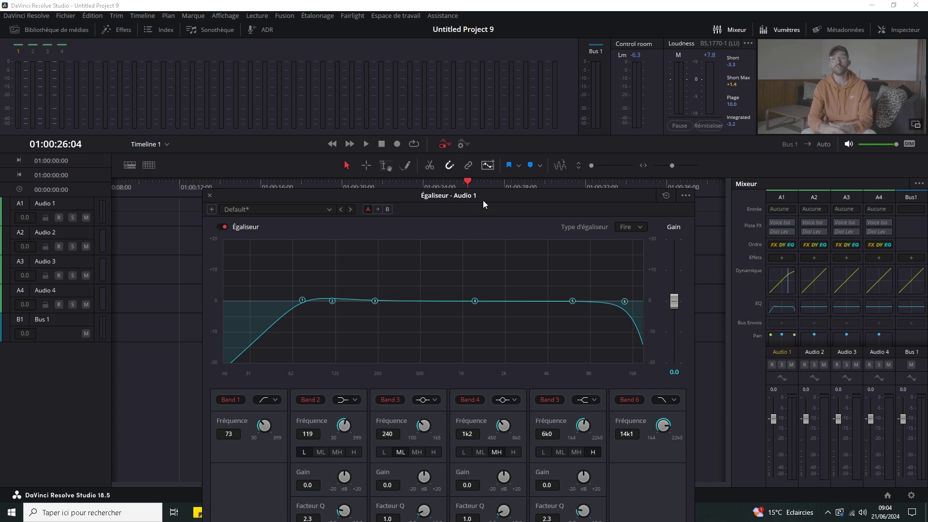
pyautogui.moveTo(483, 204); pyautogui.dragTo(487, 153)
pyautogui.press('space')
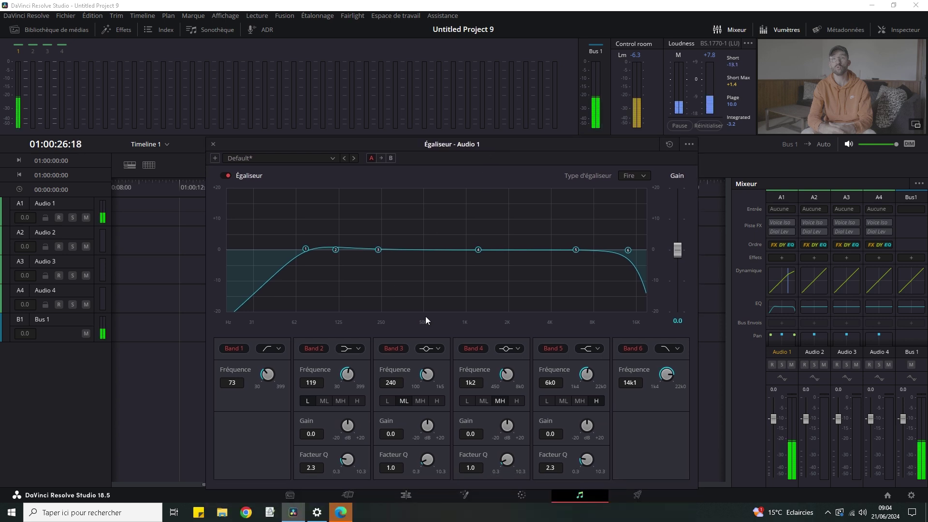
pyautogui.press('space')
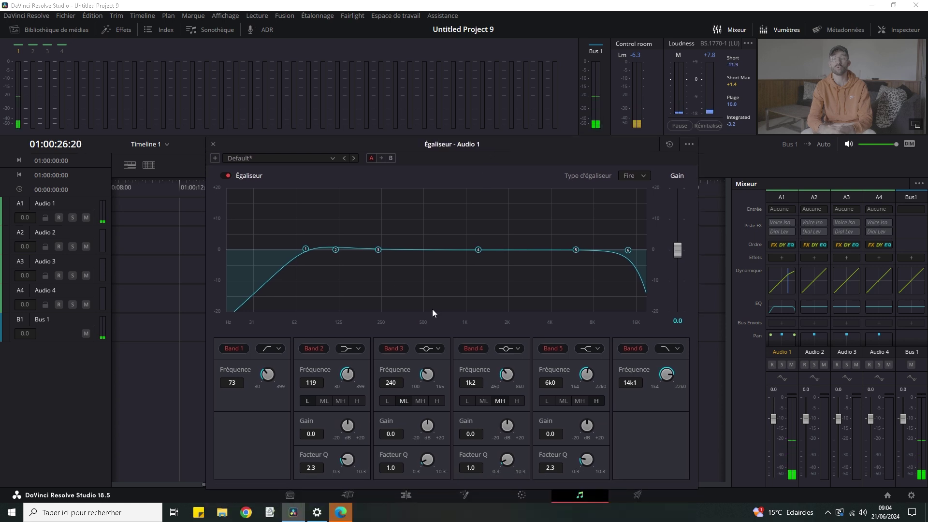
pyautogui.click(358, 348)
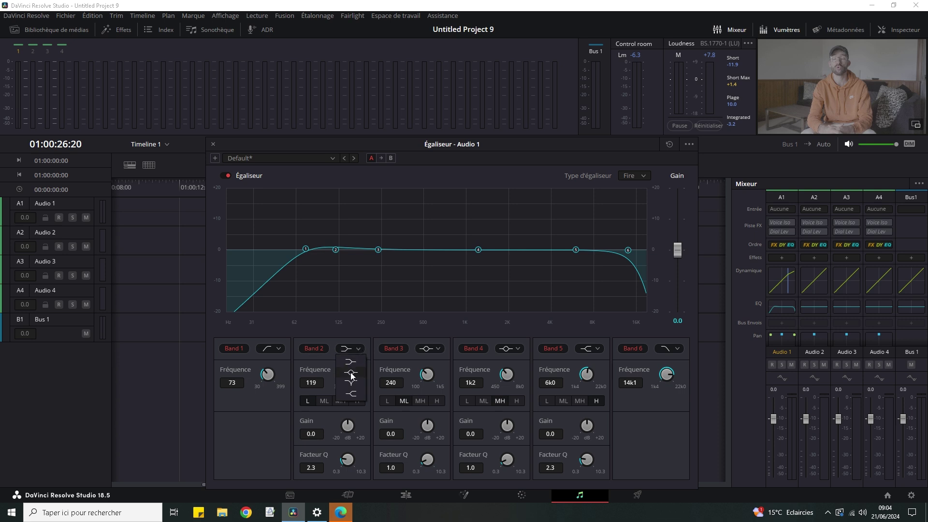
pyautogui.click(351, 373)
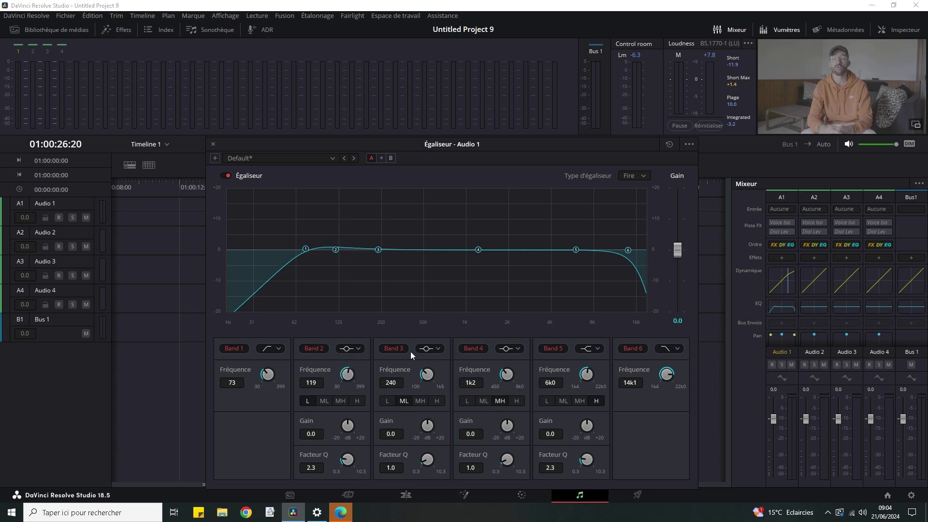
pyautogui.click(598, 349)
# Set Band 2's Q factor to 0.8 and its gain to +3.6 dB while replaying the clip from its start.
pyautogui.moveTo(306, 434); pyautogui.dragTo(306, 469)
pyautogui.moveTo(398, 141); pyautogui.dragTo(387, 220)
pyautogui.click(361, 188)
pyautogui.press('space')
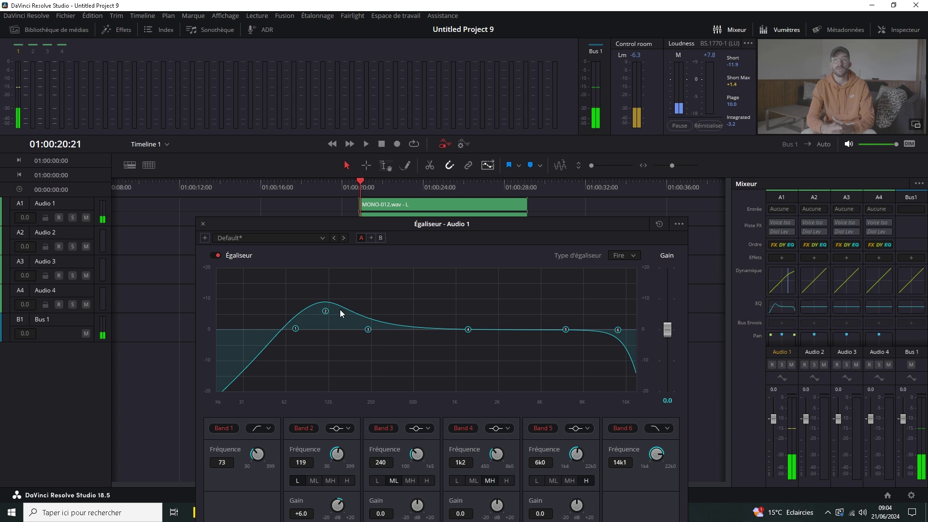
pyautogui.moveTo(313, 515); pyautogui.dragTo(288, 517)
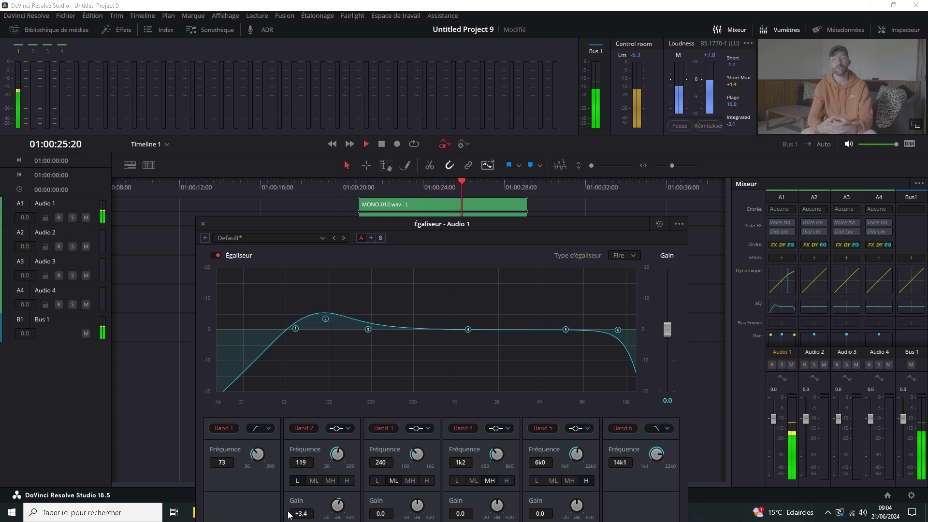
pyautogui.click(364, 185)
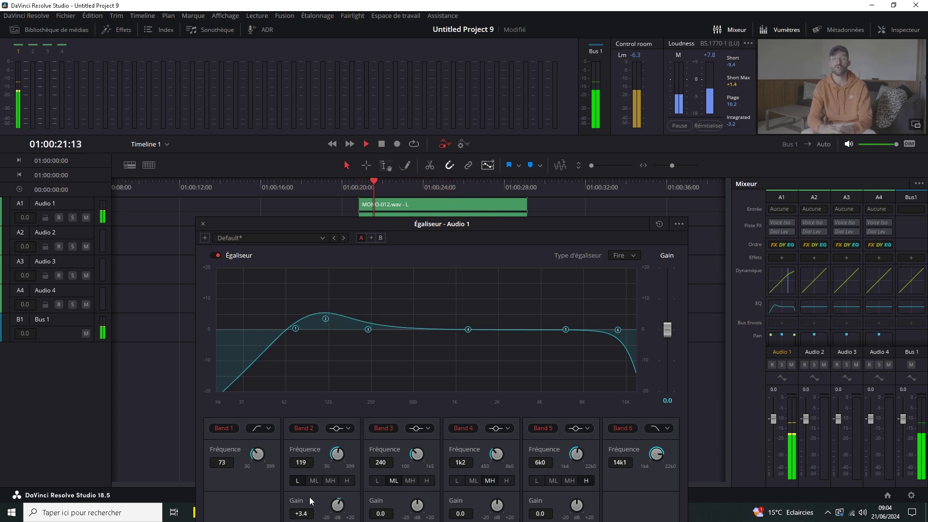
pyautogui.moveTo(305, 513); pyautogui.dragTo(308, 512)
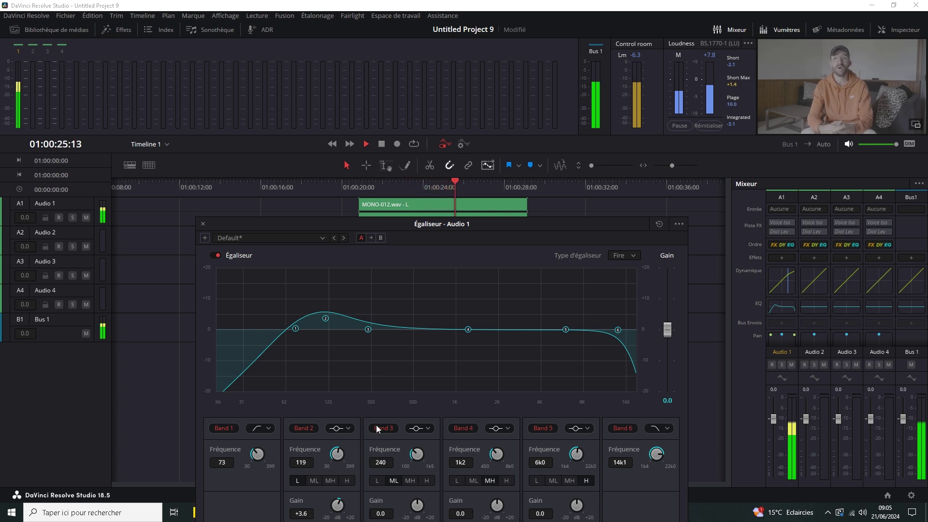
# Replay the clip from near its start and raise Band 5's gain to +3.3 dB.
pyautogui.click(369, 189)
pyautogui.moveTo(546, 224); pyautogui.dragTo(546, 189)
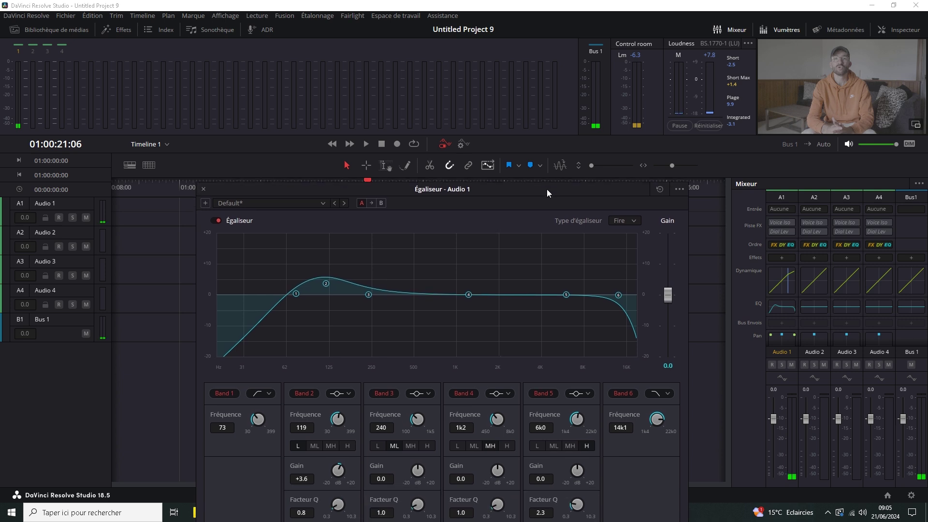
pyautogui.press('space')
pyautogui.moveTo(543, 478); pyautogui.dragTo(575, 483)
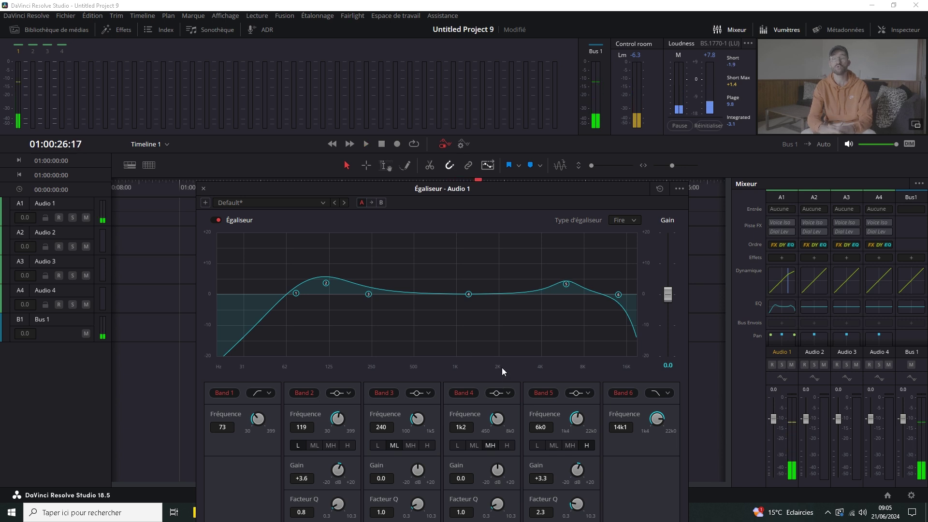
# Narrow Band 2 to a Q factor of 2.6 while replaying the clip from its start.
pyautogui.moveTo(512, 188); pyautogui.dragTo(562, 147)
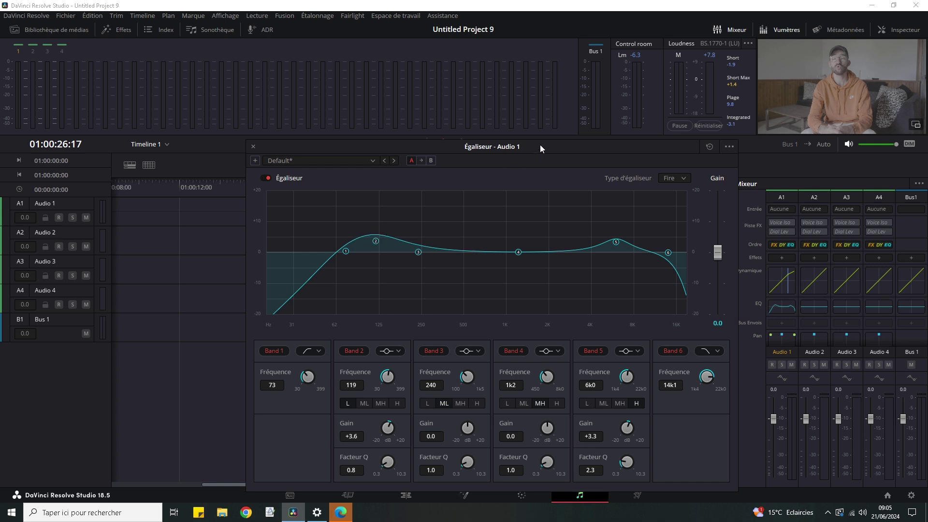
pyautogui.moveTo(540, 145); pyautogui.dragTo(528, 134)
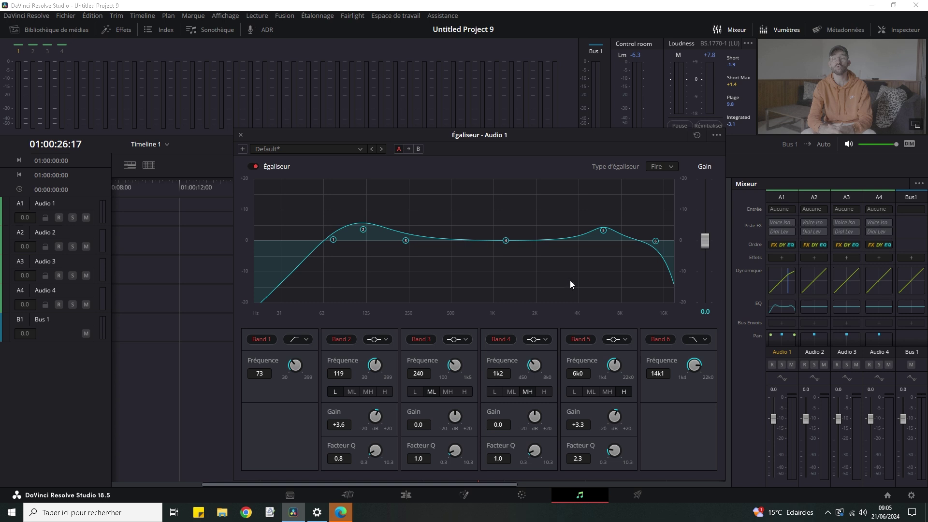
pyautogui.moveTo(436, 136); pyautogui.dragTo(432, 157)
pyautogui.click(361, 189)
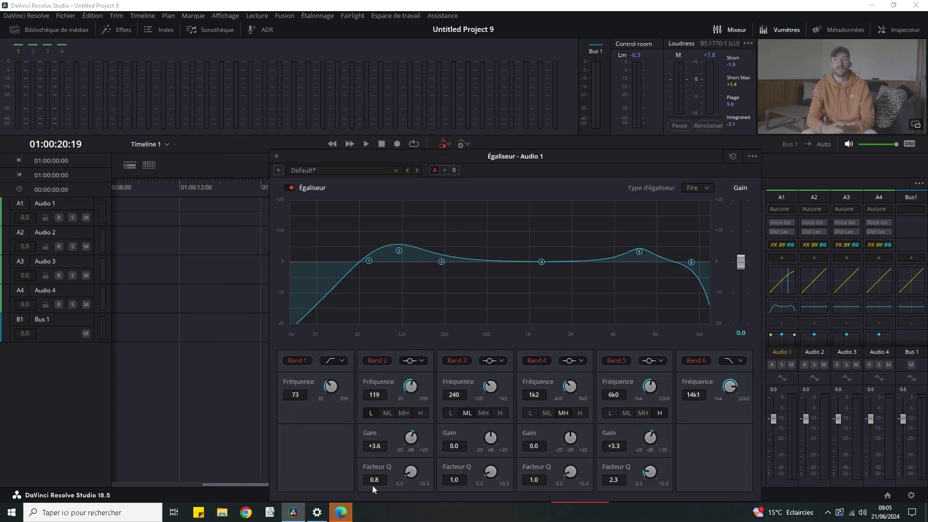
pyautogui.press('space')
pyautogui.moveTo(374, 480); pyautogui.dragTo(377, 480)
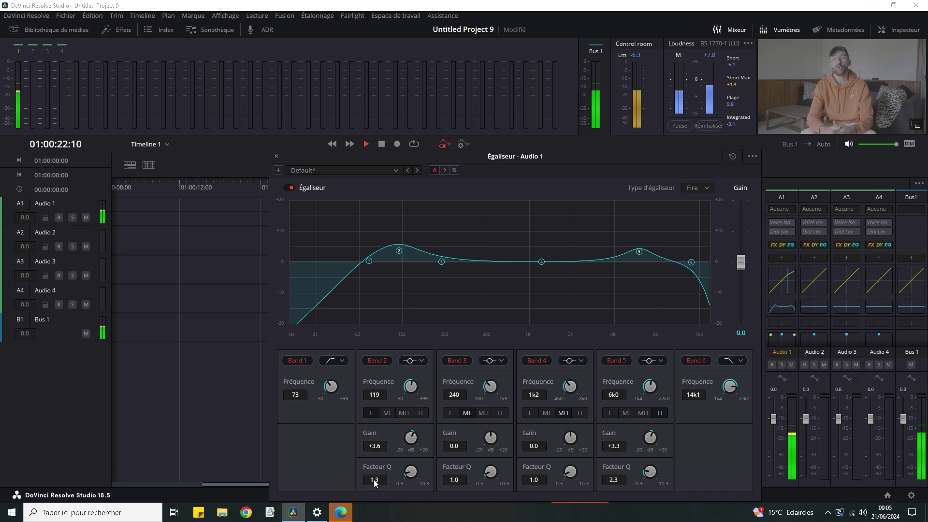
pyautogui.moveTo(376, 447)
pyautogui.mouseDown()
pyautogui.moveTo(344, 445)
pyautogui.moveTo(376, 448)
pyautogui.mouseUp()
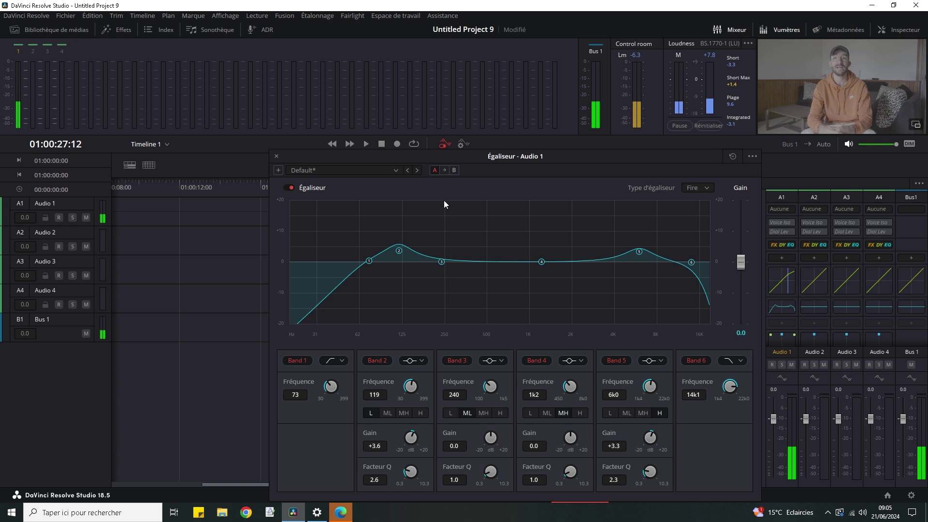
# Replay the clip from its start and compare the sound with the equalizer switched off and on, leaving it on.
pyautogui.moveTo(316, 158); pyautogui.dragTo(297, 221)
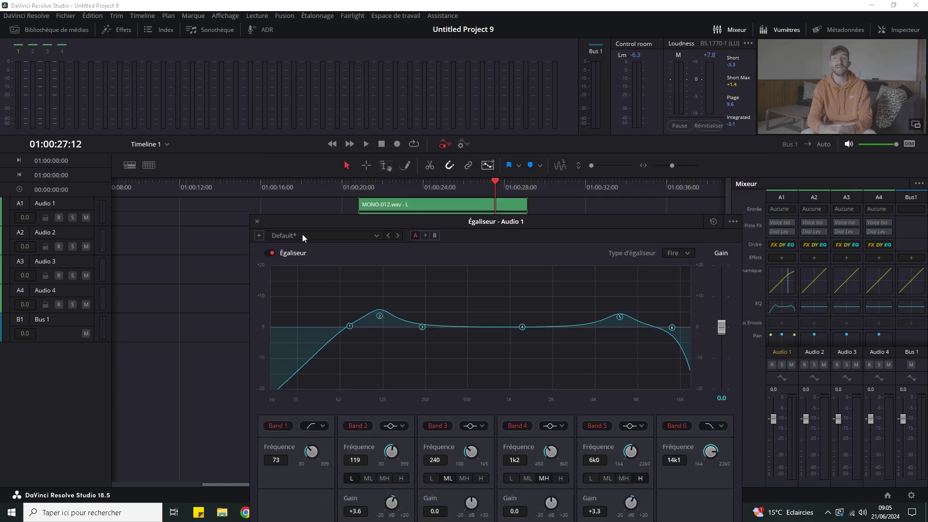
pyautogui.click(359, 187)
pyautogui.click(270, 253)
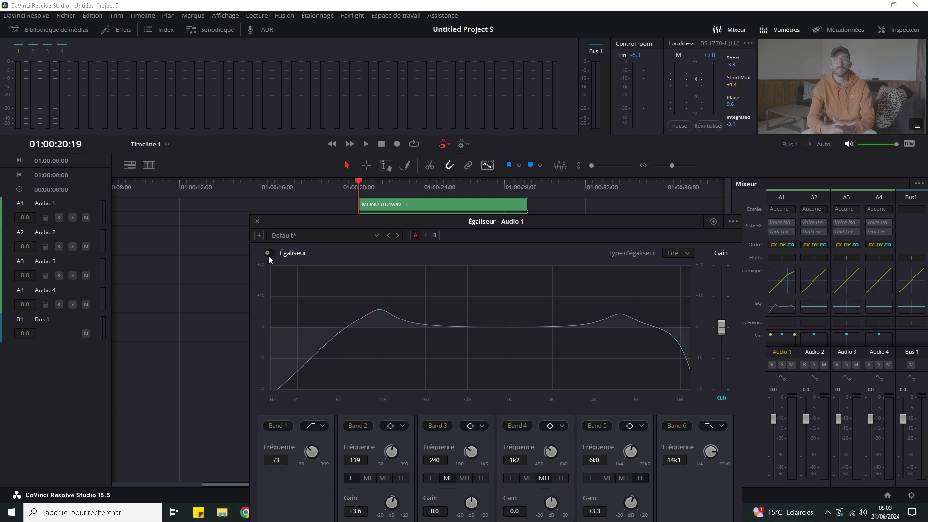
pyautogui.press('space')
pyautogui.press('XF86AudioRaiseVolume')
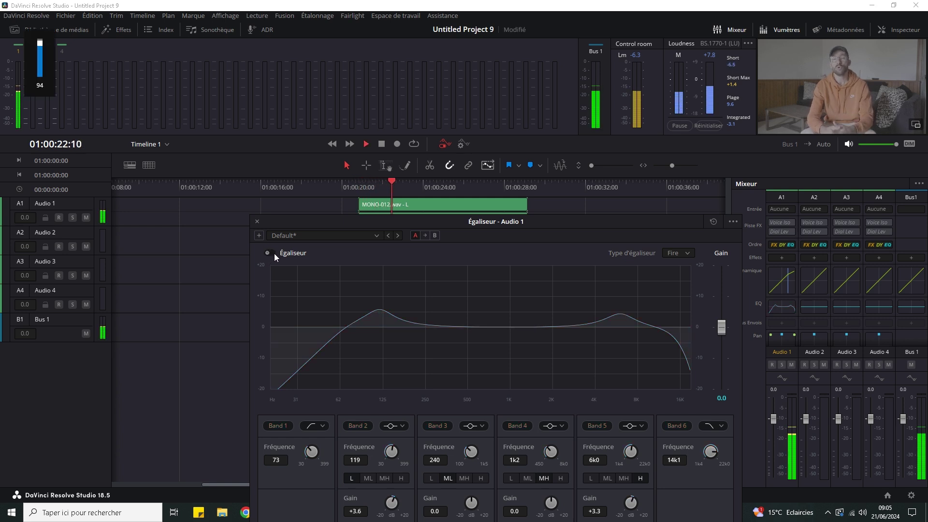
pyautogui.click(269, 253)
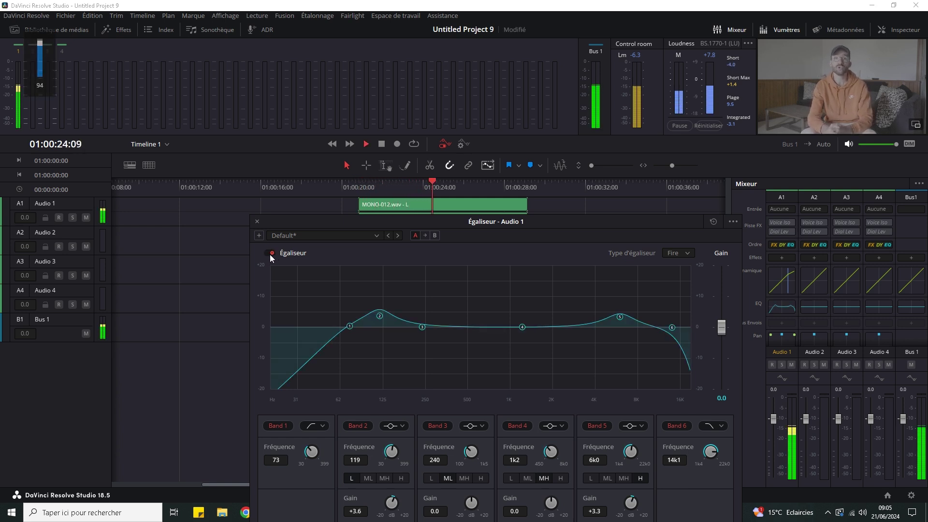
pyautogui.click(271, 253)
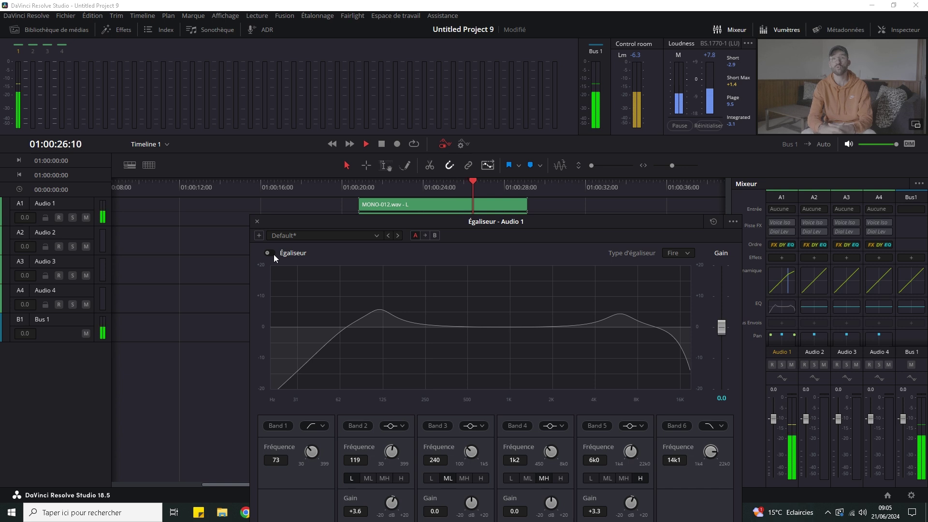
pyautogui.click(272, 254)
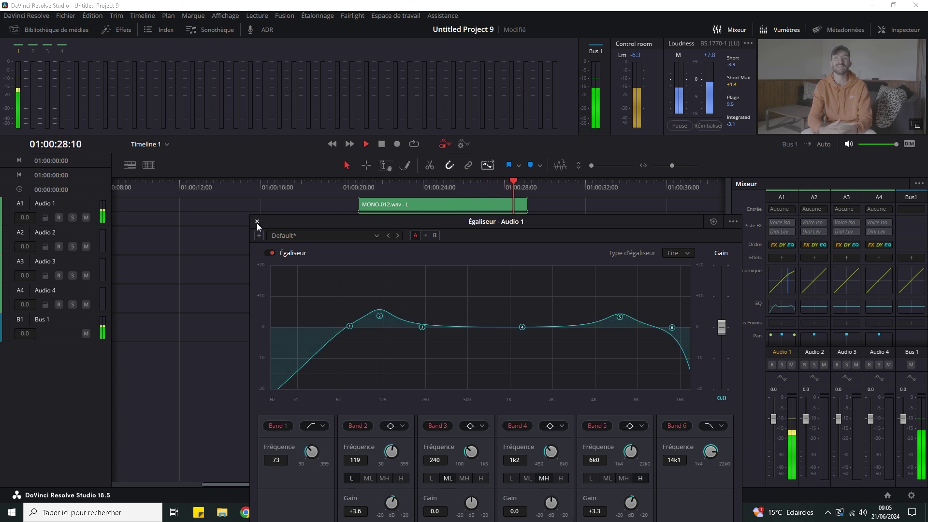
# Replay the clip from its start and set Band 3 to a gain of +20.0 dB with a Q factor of 10.3.
pyautogui.moveTo(385, 187); pyautogui.dragTo(369, 188)
pyautogui.moveTo(571, 221); pyautogui.dragTo(556, 154)
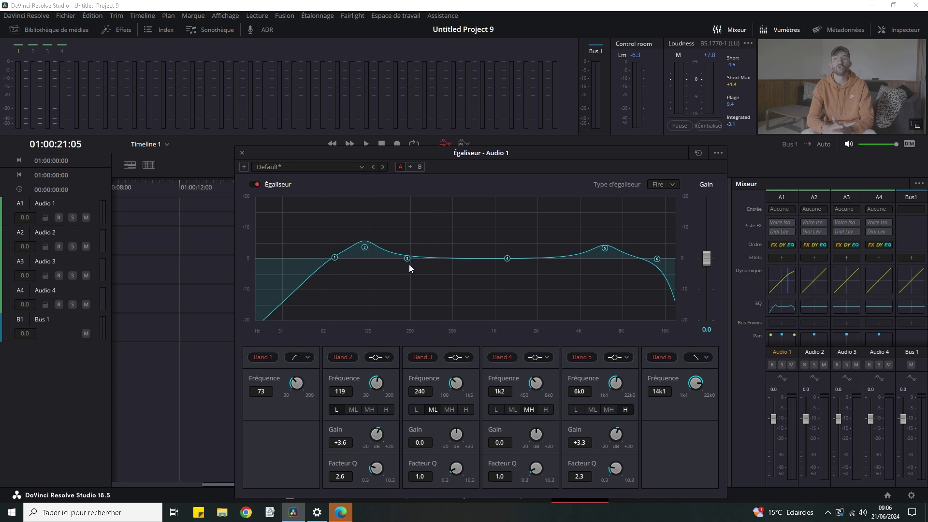
pyautogui.moveTo(515, 152); pyautogui.dragTo(491, 255)
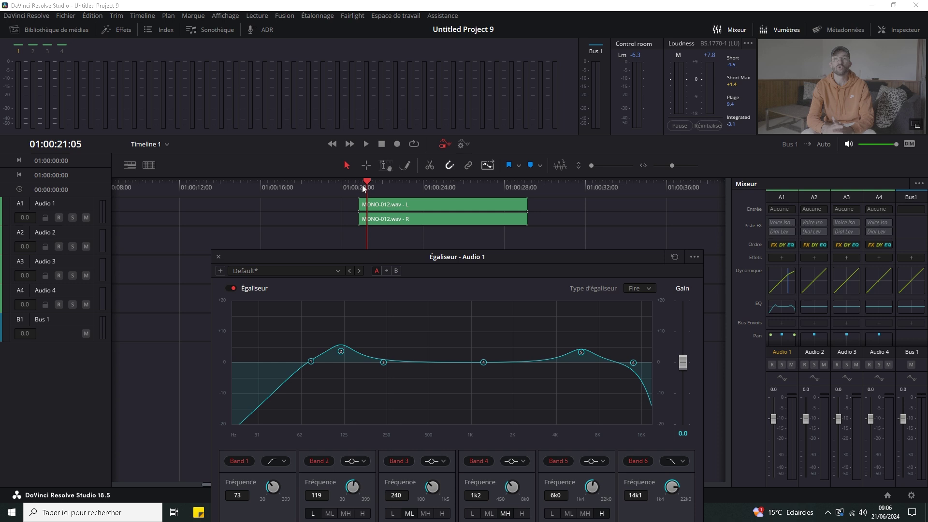
pyautogui.press('space')
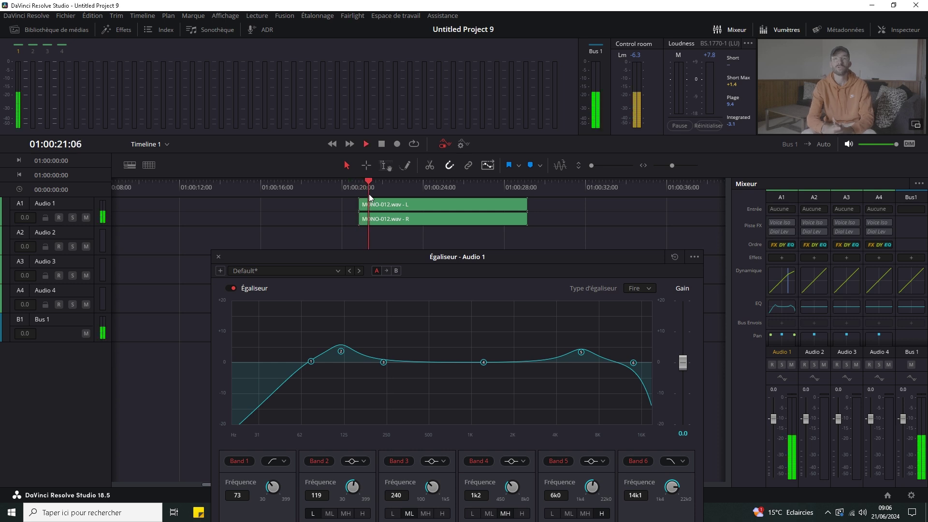
pyautogui.press('space')
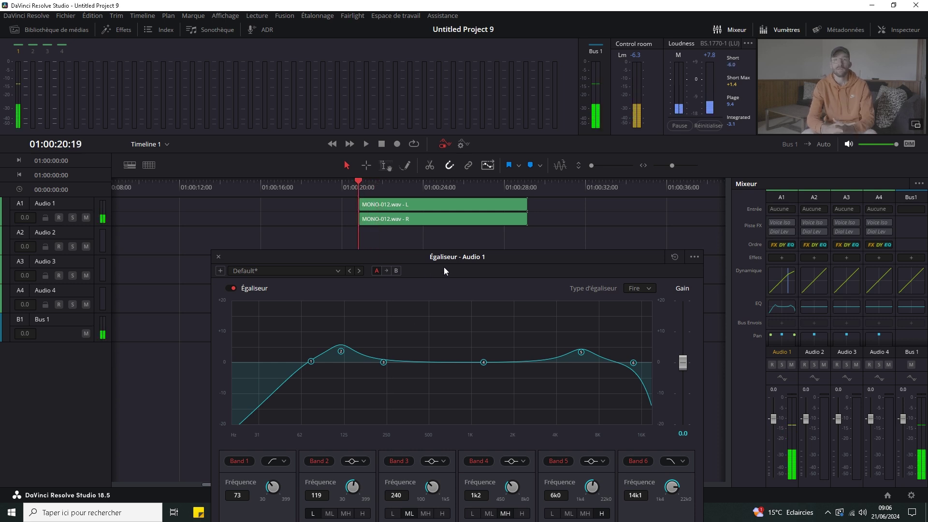
pyautogui.moveTo(533, 256); pyautogui.dragTo(547, 195)
pyautogui.press('space')
pyautogui.moveTo(413, 487); pyautogui.dragTo(688, 485)
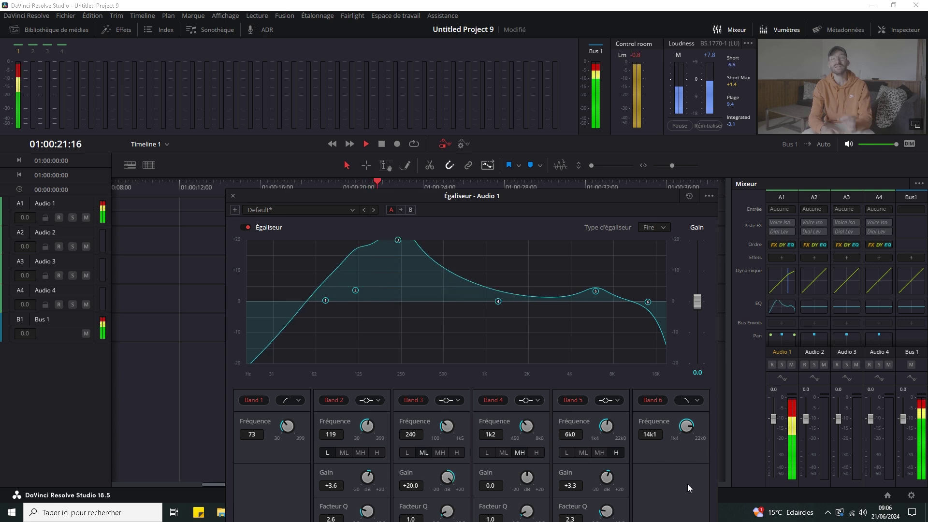
pyautogui.moveTo(447, 511); pyautogui.dragTo(717, 500)
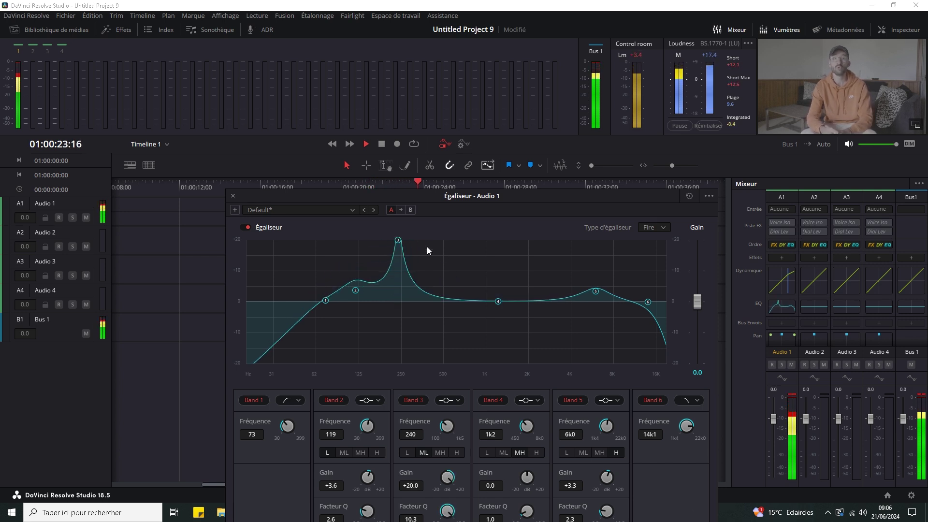
# Sweep Band 3's frequency to 316 Hz during playback and cut its gain to -7.1 dB.
pyautogui.moveTo(401, 240)
pyautogui.mouseDown()
pyautogui.moveTo(463, 237)
pyautogui.moveTo(383, 236)
pyautogui.moveTo(471, 230)
pyautogui.moveTo(394, 232)
pyautogui.moveTo(406, 243)
pyautogui.moveTo(461, 240)
pyautogui.moveTo(415, 237)
pyautogui.moveTo(419, 248)
pyautogui.moveTo(416, 239)
pyautogui.mouseUp()
pyautogui.press('space')
pyautogui.click(322, 183)
pyautogui.press('space')
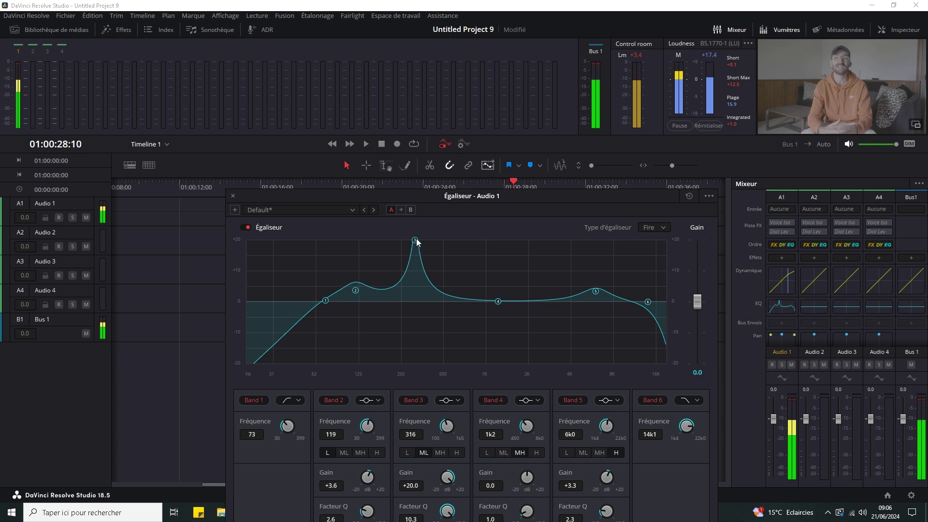
pyautogui.moveTo(436, 199); pyautogui.dragTo(430, 168)
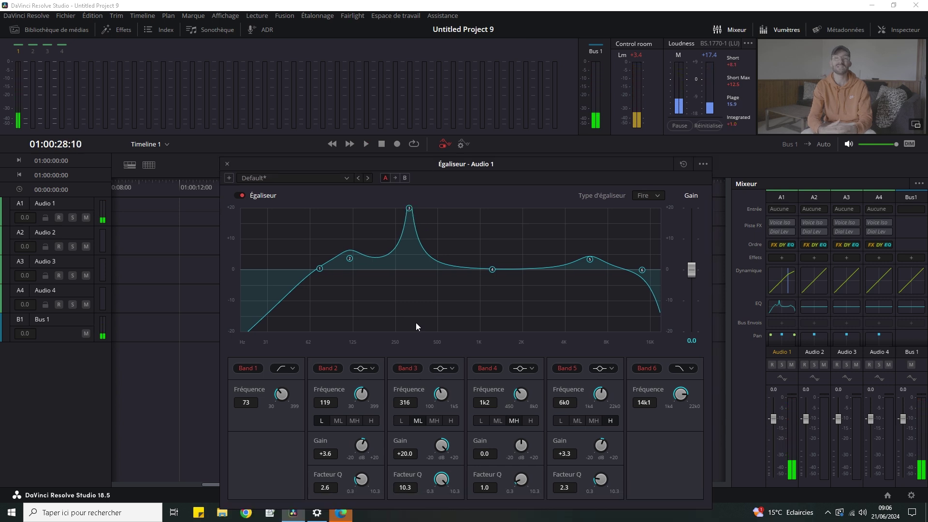
pyautogui.moveTo(410, 454); pyautogui.dragTo(286, 442)
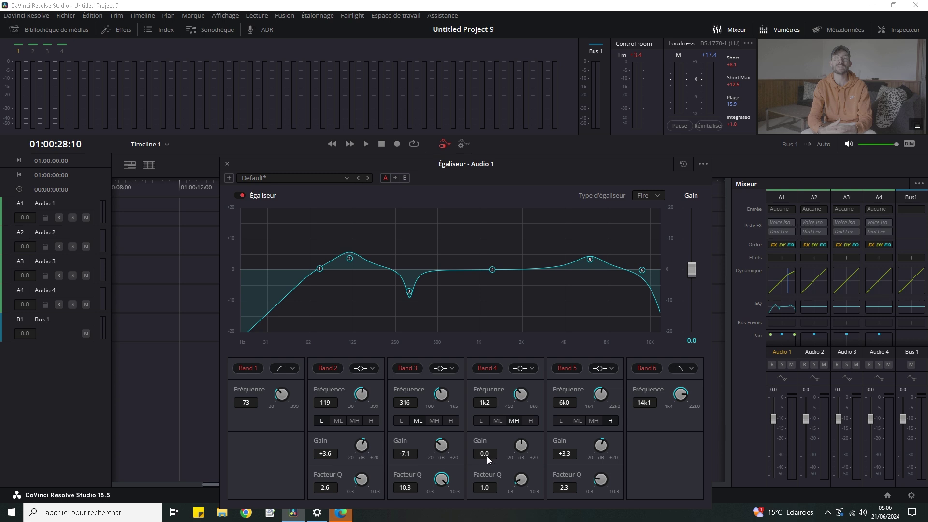
# Set Band 4 to a gain of +20.0 dB with a Q factor of 10.3 and start playback.
pyautogui.moveTo(484, 456); pyautogui.dragTo(701, 464)
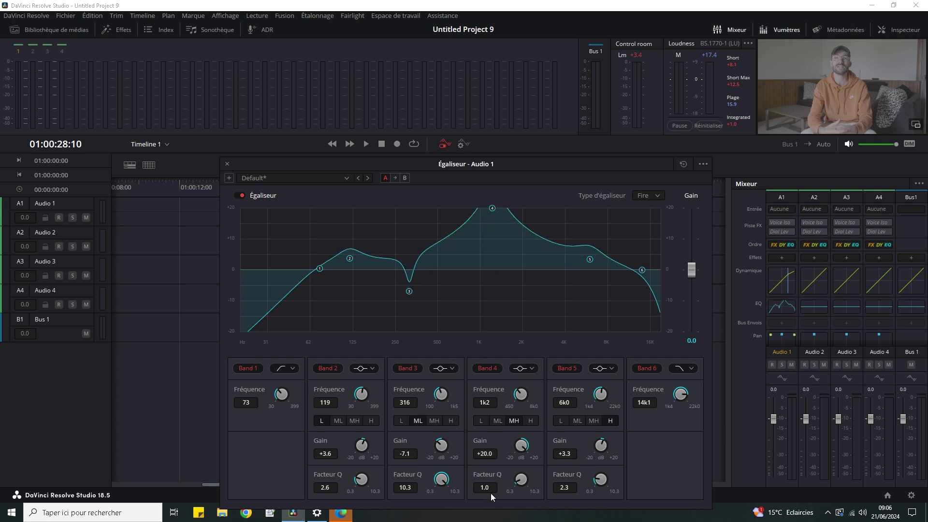
pyautogui.moveTo(492, 495); pyautogui.dragTo(555, 498)
pyautogui.press('space')
# Sweep Band 4's frequency to 955 Hz while replaying the clip and cut its gain to -7.1 dB.
pyautogui.moveTo(492, 209); pyautogui.dragTo(464, 209)
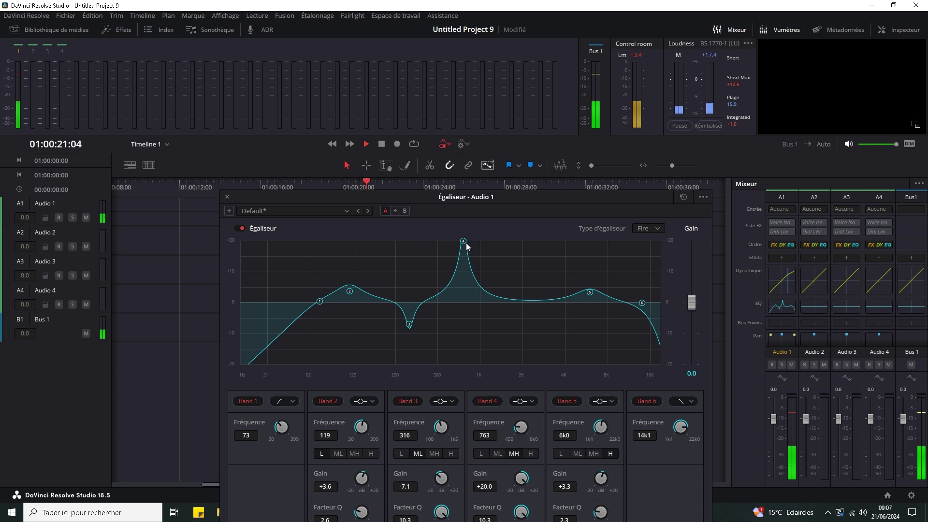
pyautogui.moveTo(466, 242)
pyautogui.mouseDown()
pyautogui.moveTo(548, 238)
pyautogui.moveTo(466, 241)
pyautogui.moveTo(477, 243)
pyautogui.mouseUp()
pyautogui.click(367, 187)
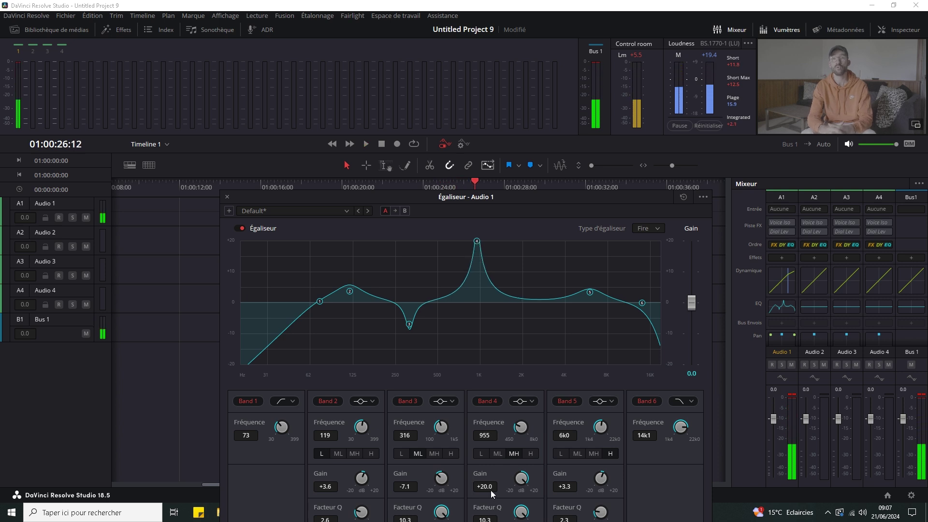
pyautogui.moveTo(480, 490); pyautogui.dragTo(355, 494)
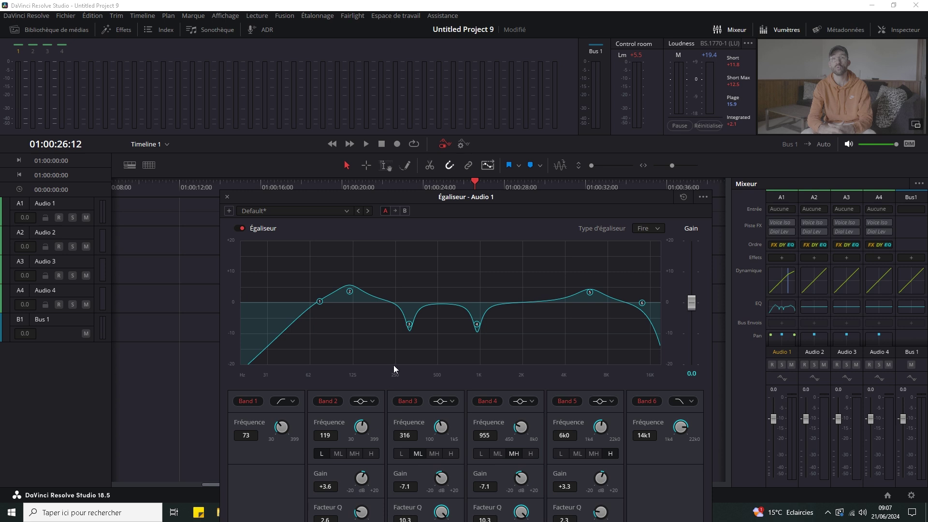
# Move the equalizer window clear of the Audio 1 clip and compare its sound with the equalizer bypassed and re-enabled during playback.
pyautogui.press('space')
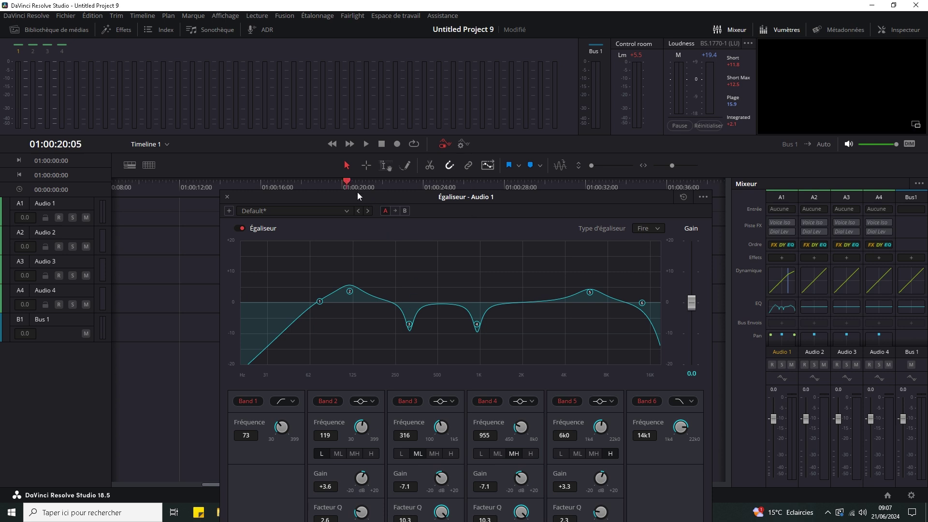
pyautogui.moveTo(358, 193); pyautogui.dragTo(353, 238)
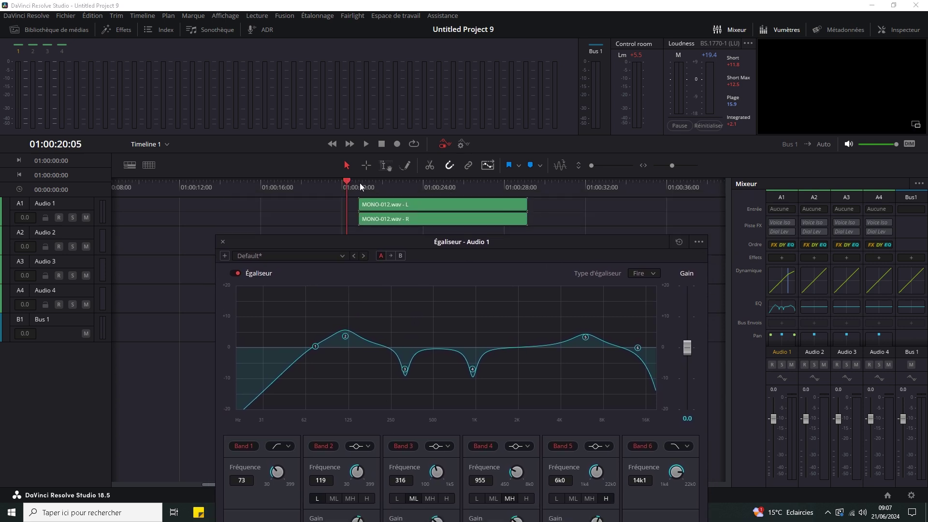
pyautogui.click(236, 273)
pyautogui.press('space')
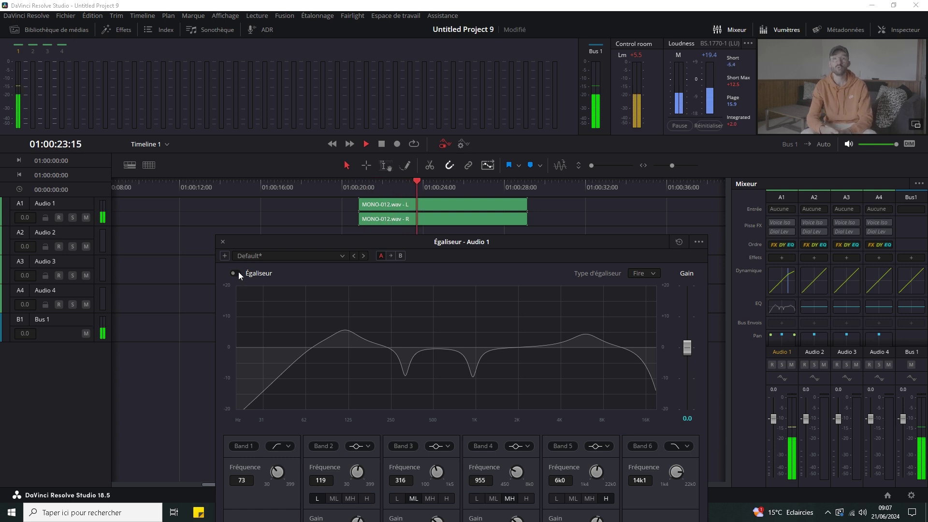
pyautogui.click(236, 274)
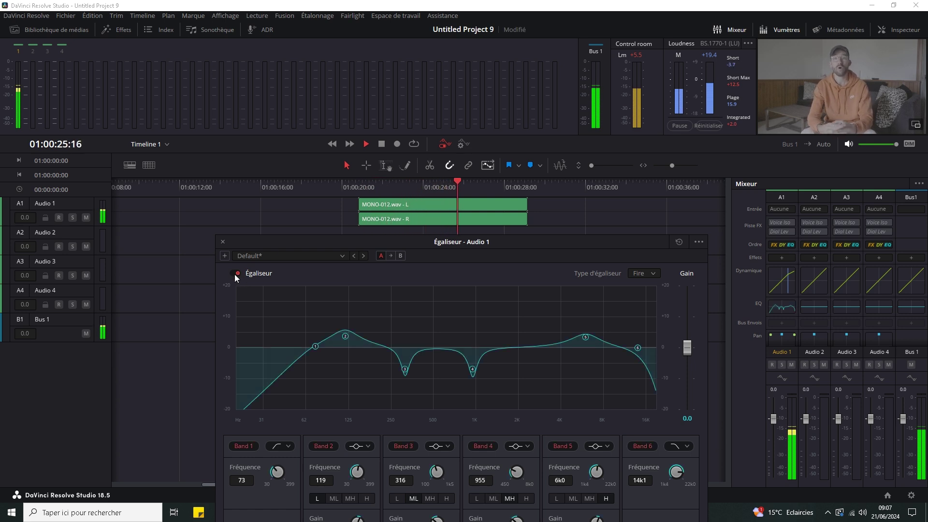
pyautogui.press('space')
# Replay the clip while switching the equalizer off and back on, and close the equalizer window and stop playback.
pyautogui.press('space')
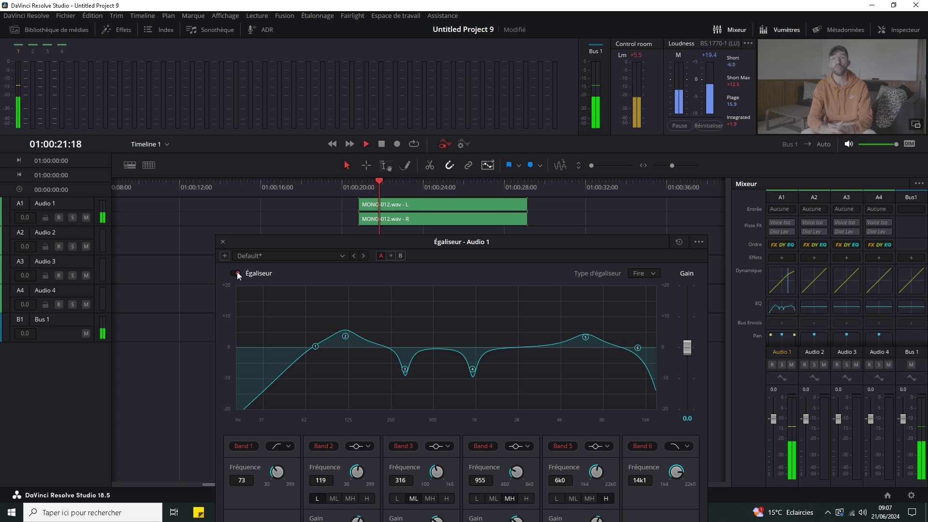
pyautogui.click(235, 274)
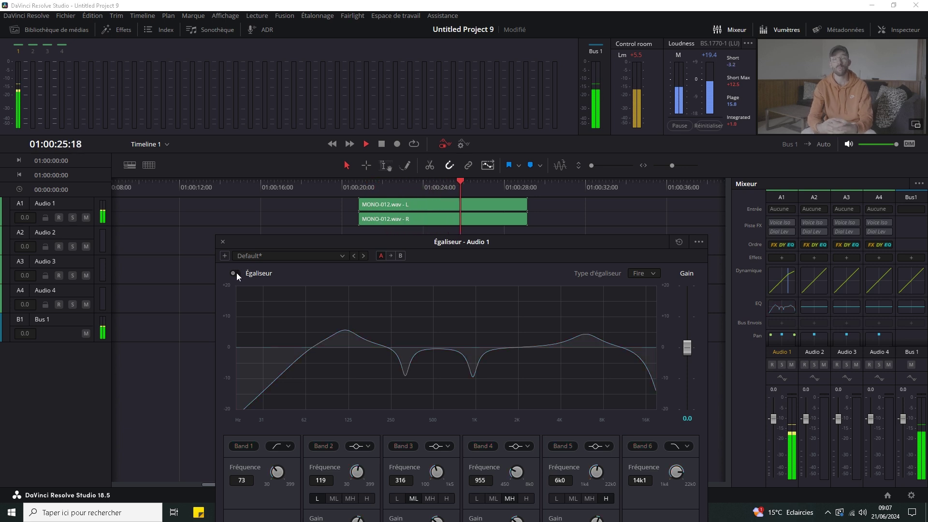
pyautogui.click(236, 274)
pyautogui.click(223, 242)
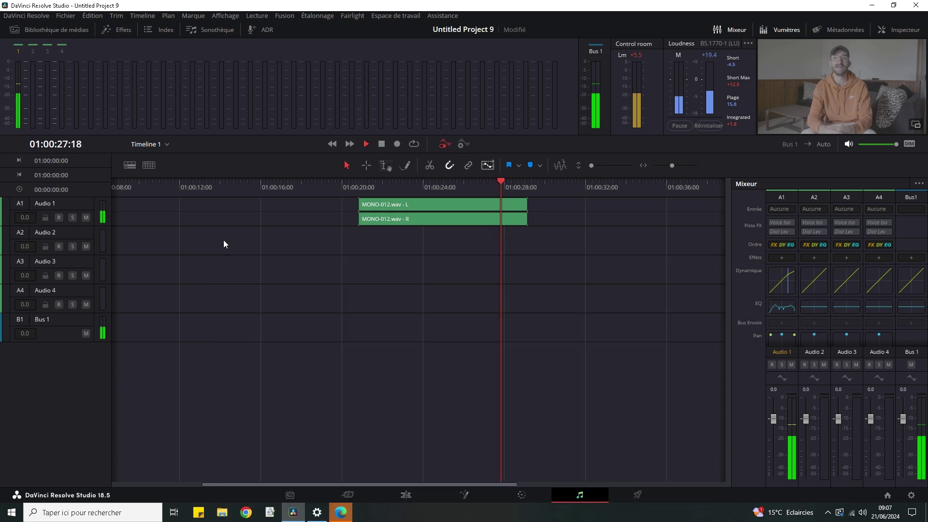
pyautogui.press('space')
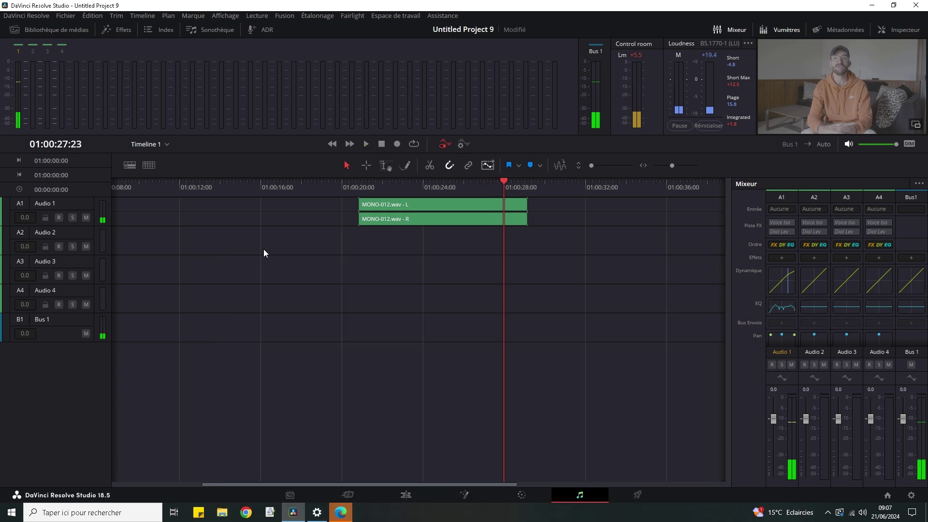